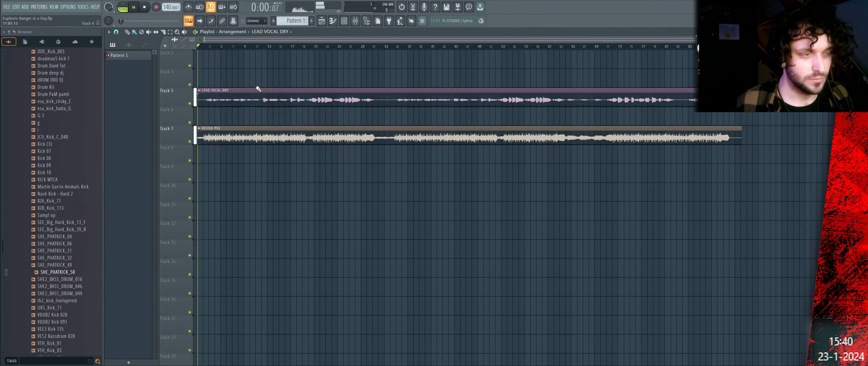
Solo the ROUGH MIX track and play it from the start, skipping ahead to listen to another section.
{"action": "scroll", "coordinate": [239, 40], "scroll_direction": "left", "scroll_amount": 2}
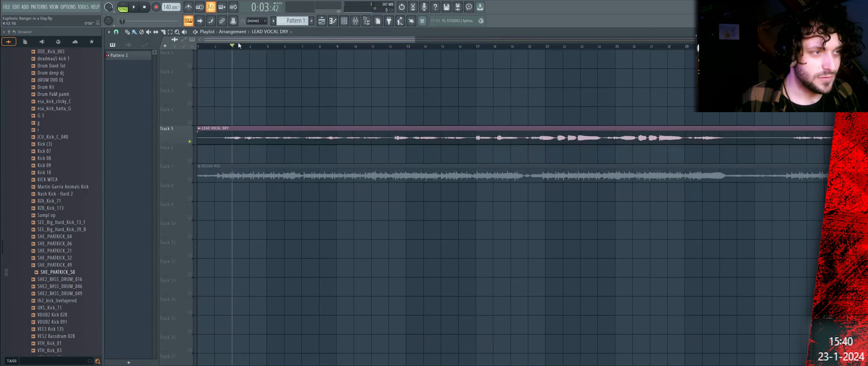
{"action": "right_click", "coordinate": [190, 179]}
{"action": "left_click_drag", "start_coordinate": [230, 48], "coordinate": [160, 47]}
{"action": "key", "text": "space"}
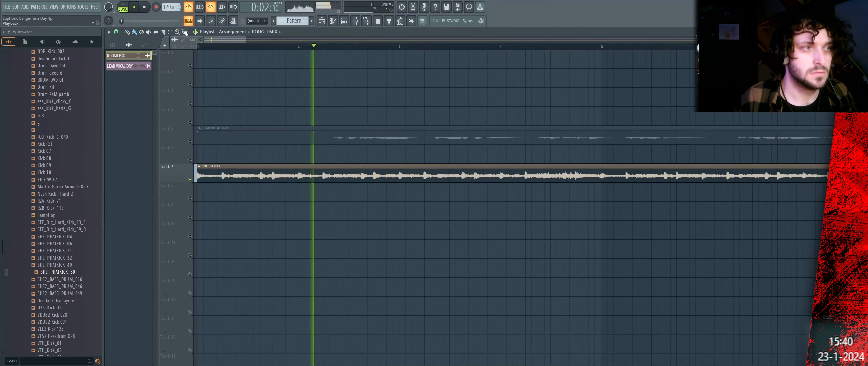
{"action": "scroll", "coordinate": [221, 49], "scroll_direction": "down", "scroll_amount": 10}
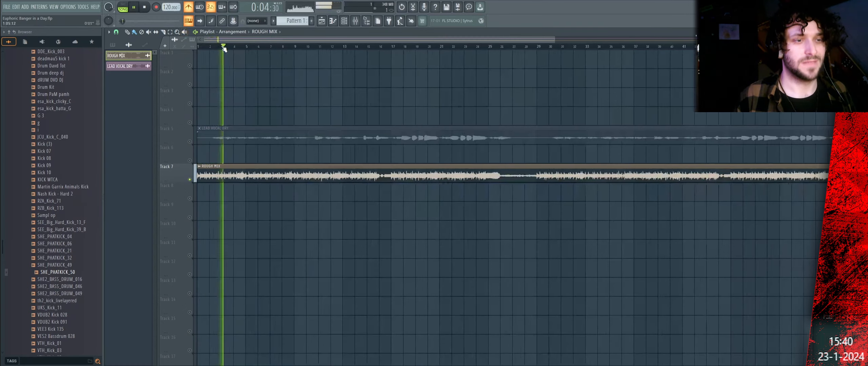
{"action": "left_click", "coordinate": [301, 47]}
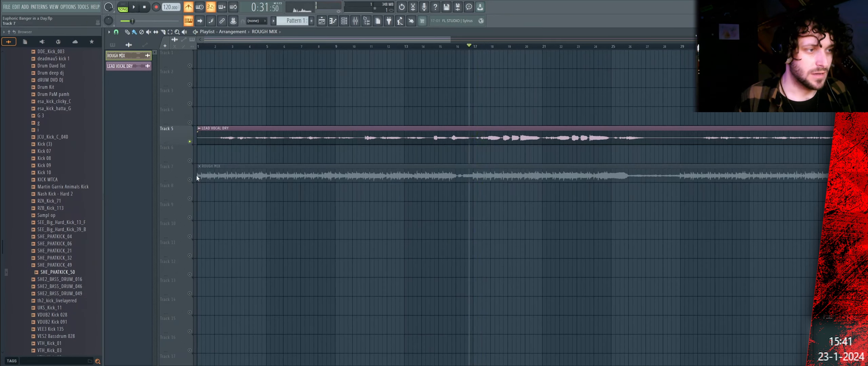
Solo the ROUGH MIX track again and raise the project tempo to 155 BPM.
{"action": "right_click", "coordinate": [190, 179]}
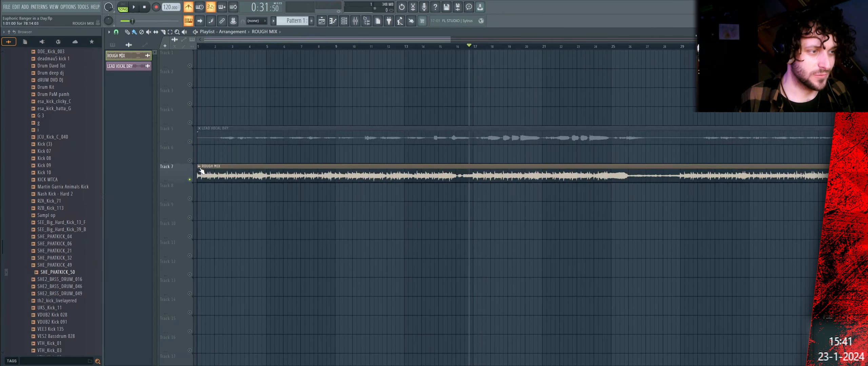
{"action": "left_click", "coordinate": [200, 166]}
{"action": "left_click", "coordinate": [271, 216]}
{"action": "left_click", "coordinate": [415, 221]}
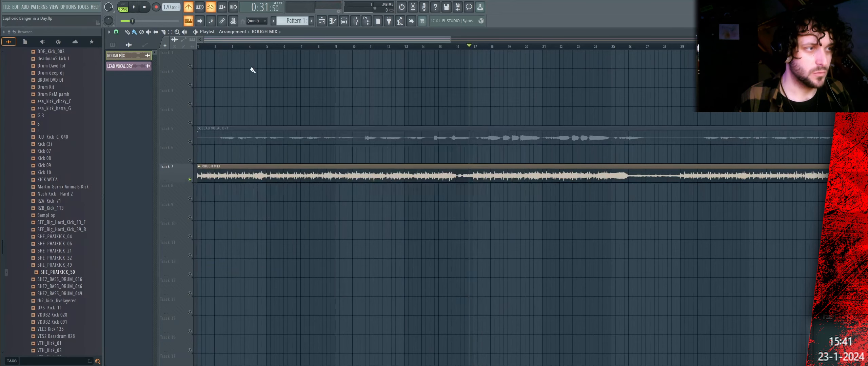
{"action": "scroll", "coordinate": [163, 8], "scroll_direction": "up", "scroll_amount": 20}
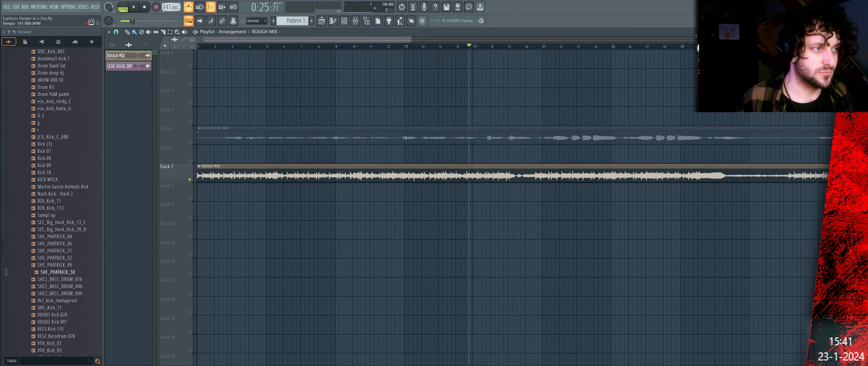
{"action": "scroll", "coordinate": [164, 8], "scroll_direction": "down", "scroll_amount": 3}
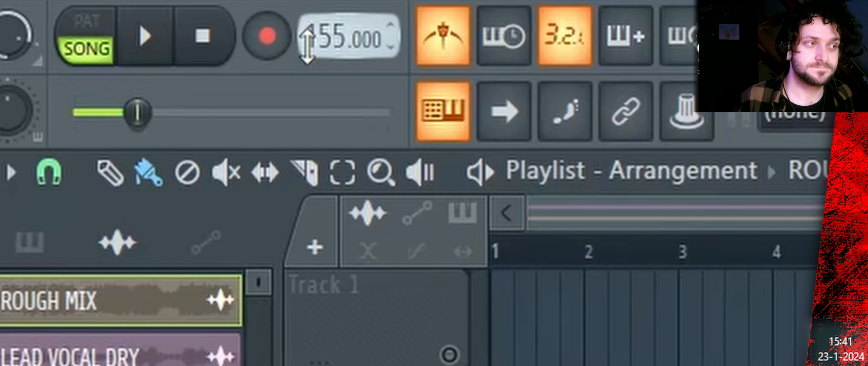
Play the arrangement briefly, and set the playlist snap to 1/4 beat with both audio clips selected.
{"action": "key", "text": "space"}
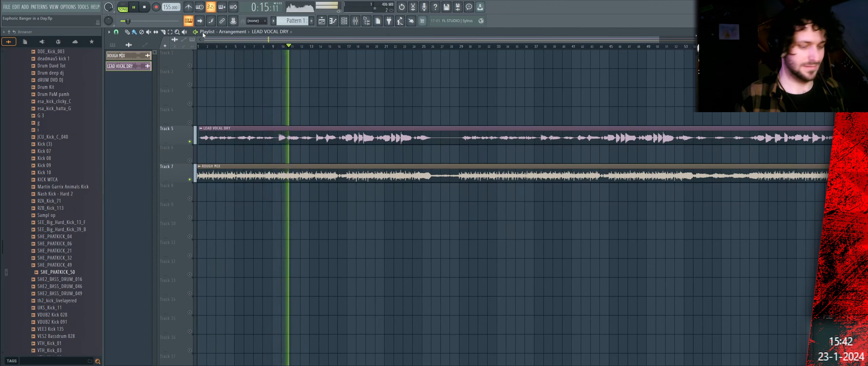
{"action": "key", "text": "space"}
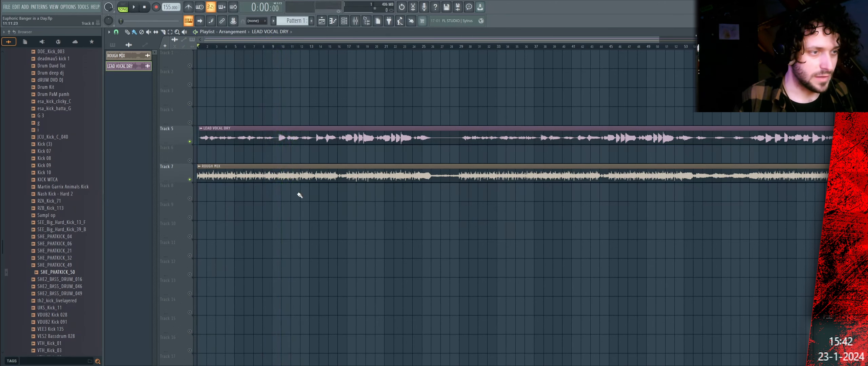
{"action": "key", "text": "ctrl+a"}
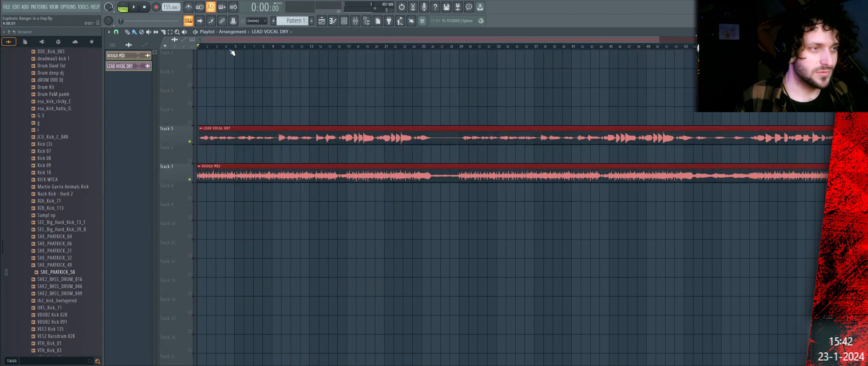
{"action": "left_click", "coordinate": [117, 34]}
{"action": "left_click", "coordinate": [125, 108]}
{"action": "left_click", "coordinate": [339, 100]}
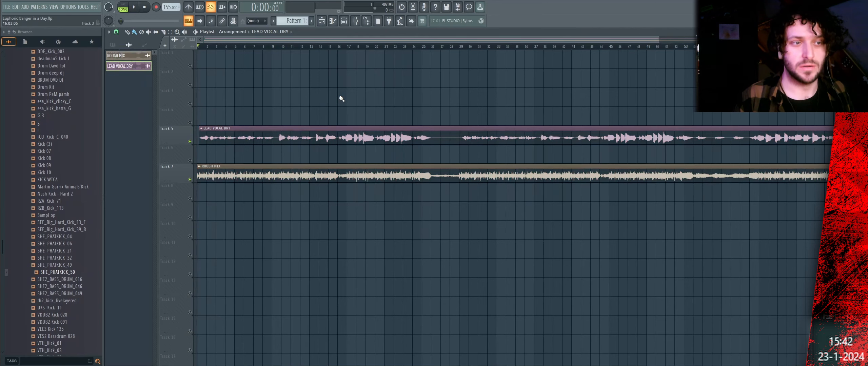
Play the vocal and rough mix together from about bar 17 and from about bar 9 to check their timing.
{"action": "key", "text": "space"}
{"action": "left_click", "coordinate": [343, 46]}
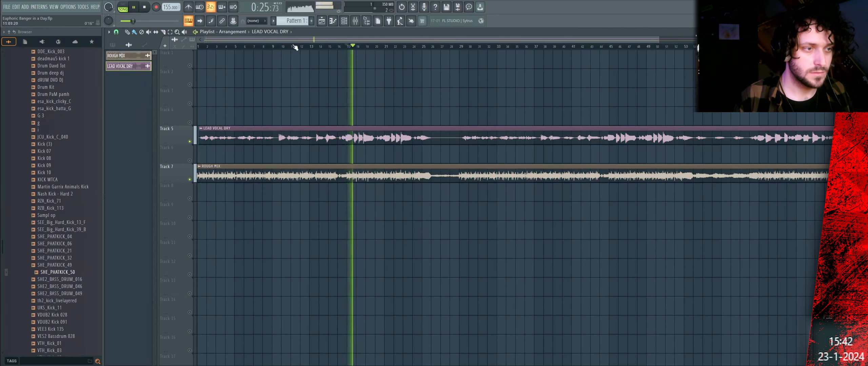
{"action": "key", "text": "space"}
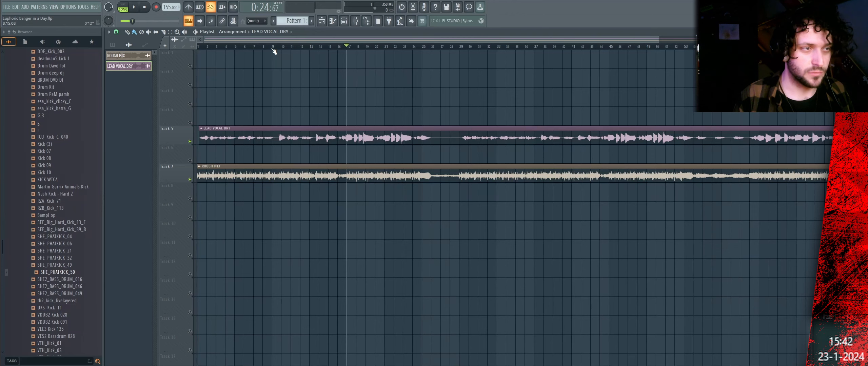
{"action": "left_click", "coordinate": [272, 49]}
{"action": "key", "text": "space"}
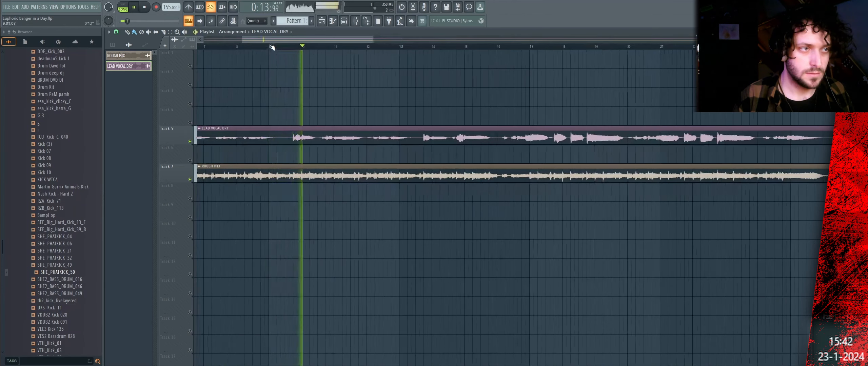
{"action": "key", "text": "space"}
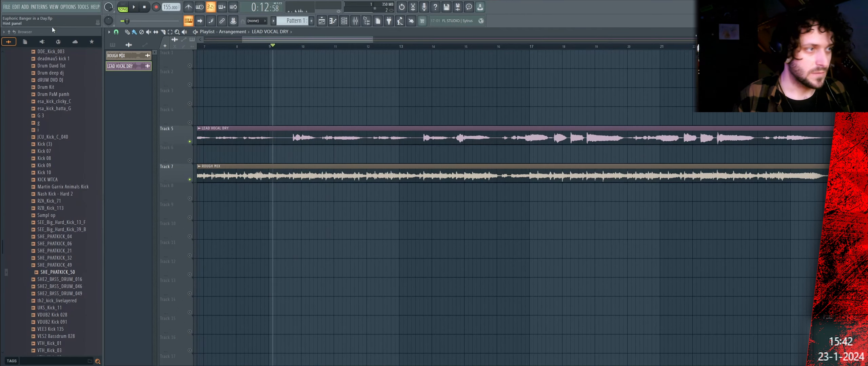
Set the playlist snap to Beat and mark bars 9 to 17 as the time selection.
{"action": "left_click", "coordinate": [116, 32]}
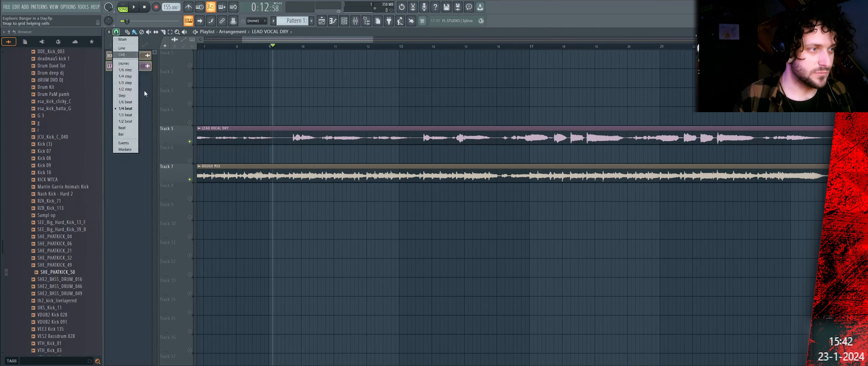
{"action": "left_click", "coordinate": [122, 129]}
{"action": "left_click_drag", "start_coordinate": [269, 46], "coordinate": [537, 75]}
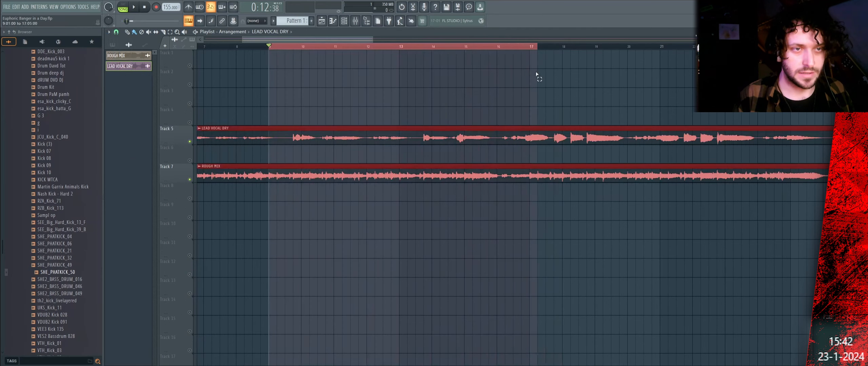
{"action": "scroll", "coordinate": [543, 50], "scroll_direction": "down", "scroll_amount": 2}
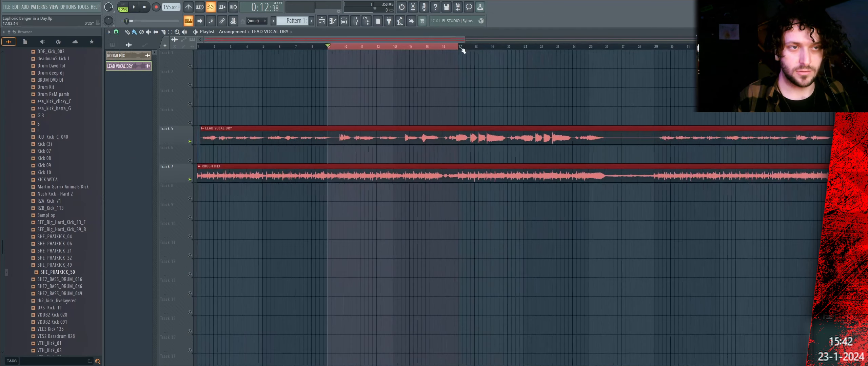
Mark bars 17 to 25 as the time selection and play that section.
{"action": "left_click_drag", "start_coordinate": [462, 50], "coordinate": [590, 58]}
{"action": "key", "text": "space"}
{"action": "key", "text": "space"}
{"action": "key", "text": "space"}
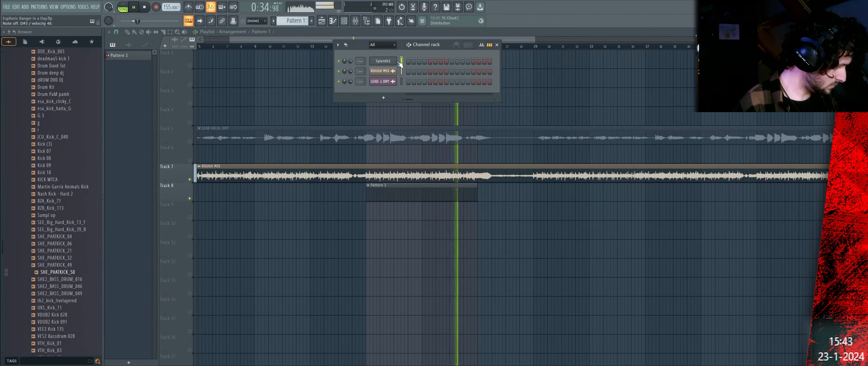
Stop playback, open the Sylenth1 synth and load a sound from its preset menu.
{"action": "key", "text": "space"}
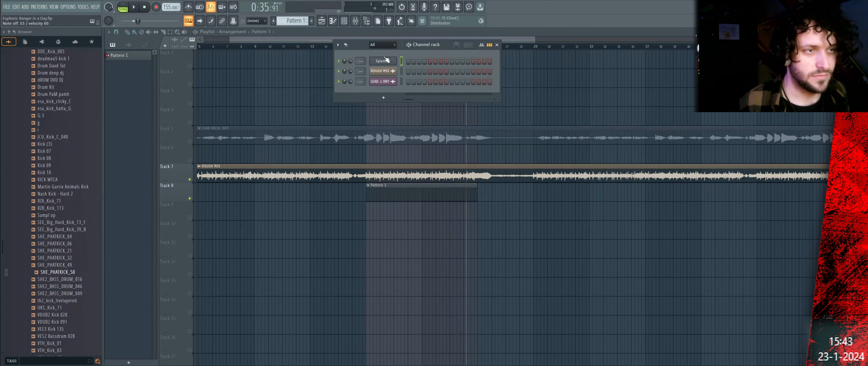
{"action": "left_click", "coordinate": [391, 62]}
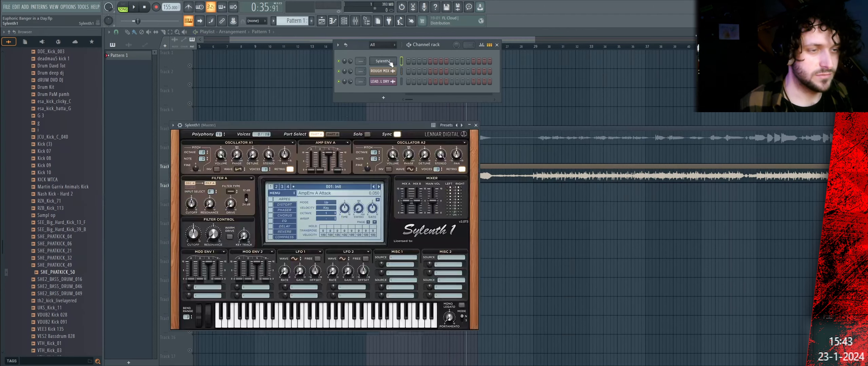
{"action": "left_click", "coordinate": [286, 193]}
{"action": "mouse_move", "coordinate": [325, 206]}
{"action": "left_click", "coordinate": [380, 217]}
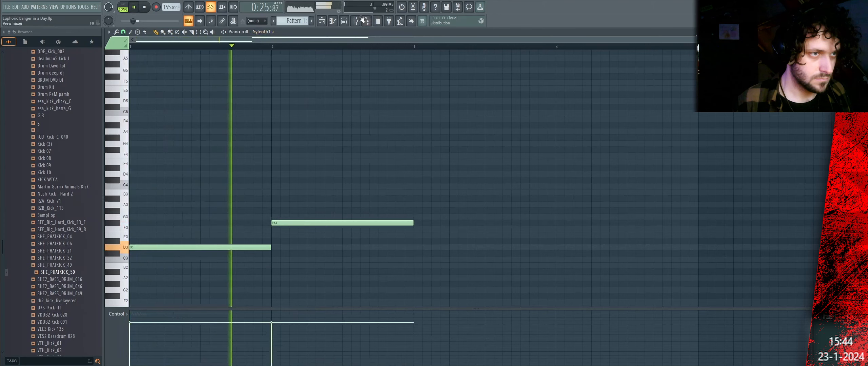
{"action": "left_click", "coordinate": [344, 22]}
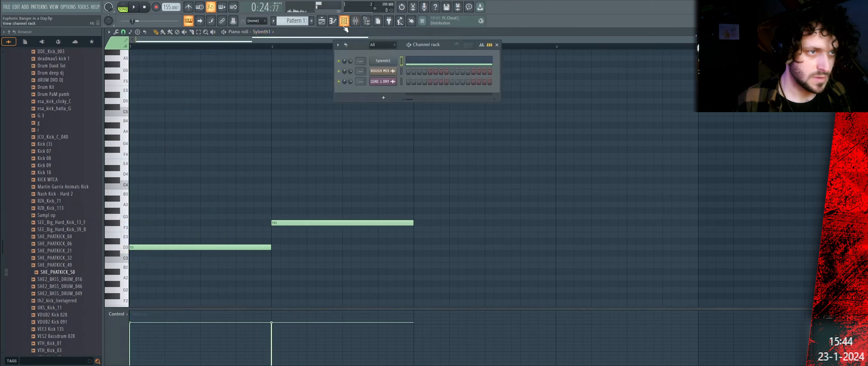
{"action": "left_click", "coordinate": [383, 61]}
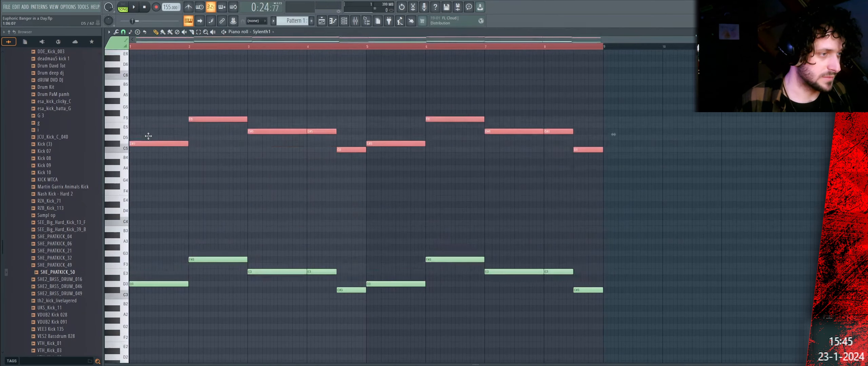
Transpose the selected upper copy of the bass notes in the piano roll so that it starts on D5.
{"action": "scroll", "coordinate": [145, 136], "scroll_direction": "down", "scroll_amount": 2}
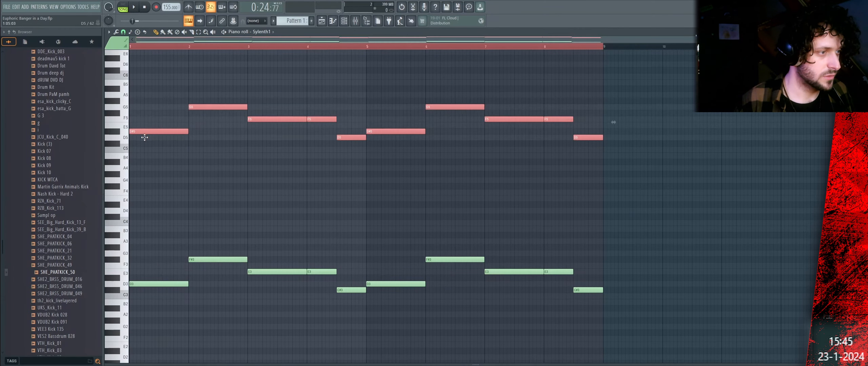
{"action": "key", "text": "Down"}
{"action": "scroll", "coordinate": [150, 143], "scroll_direction": "up", "scroll_amount": 4}
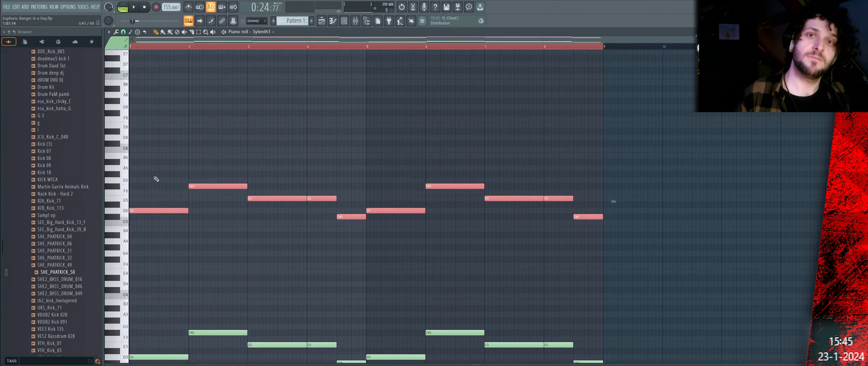
{"action": "scroll", "coordinate": [157, 179], "scroll_direction": "up", "scroll_amount": 1}
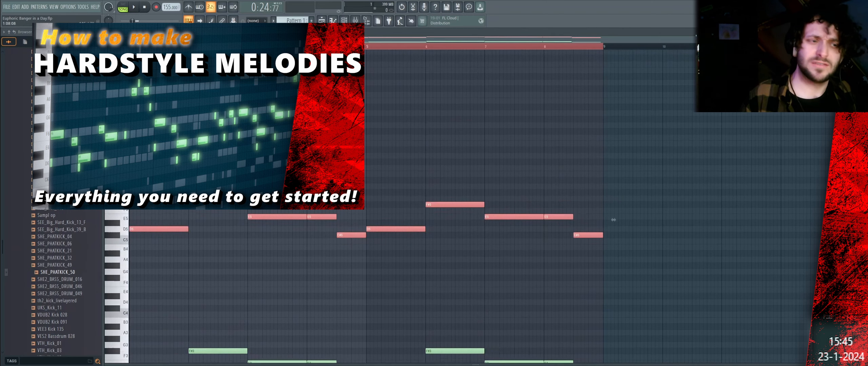
Duplicate the upper notes four semitones higher, from D5 to F#5, as a harmony voice and play the result.
{"action": "left_click_drag", "start_coordinate": [142, 229], "coordinate": [142, 205]}
{"action": "key", "text": "space"}
{"action": "key", "text": "space"}
{"action": "key", "text": "space"}
Lower all A#5 harmony notes to A5, play the chords, and select the G#5 notes.
{"action": "left_click", "coordinate": [146, 192], "text": "ctrl"}
{"action": "left_click", "coordinate": [110, 180], "text": "ctrl"}
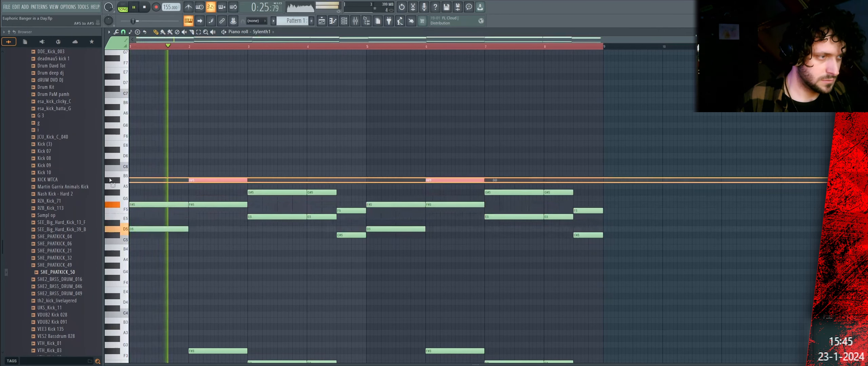
{"action": "key", "text": "shift+Down"}
{"action": "key", "text": "space"}
{"action": "key", "text": "space"}
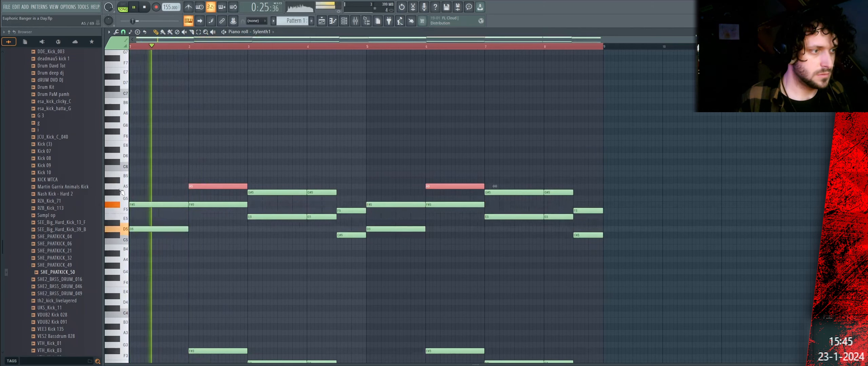
{"action": "left_click", "coordinate": [120, 192], "text": "ctrl"}
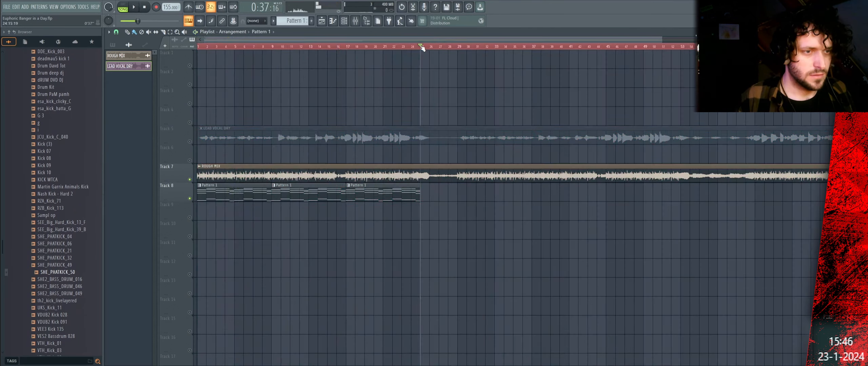
Set the playlist's time selection to bars 1 to 25 and adjust Sylenth1's mod wheel to about 1.2 during playback.
{"action": "left_click_drag", "start_coordinate": [420, 47], "coordinate": [198, 47]}
{"action": "left_click", "coordinate": [349, 90], "text": "ctrl"}
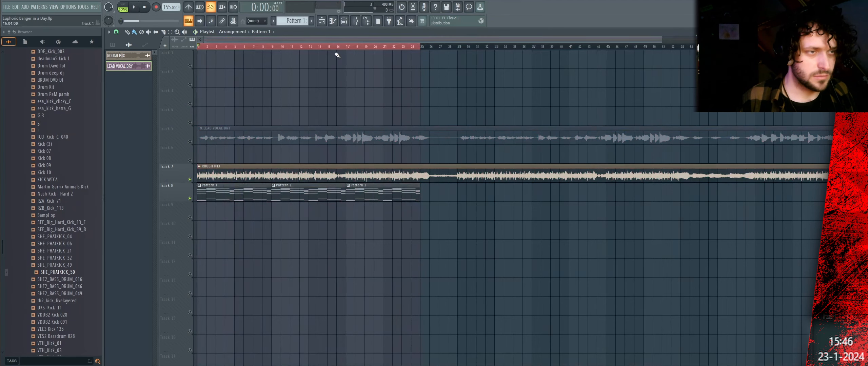
{"action": "left_click", "coordinate": [344, 21]}
{"action": "left_click", "coordinate": [385, 62]}
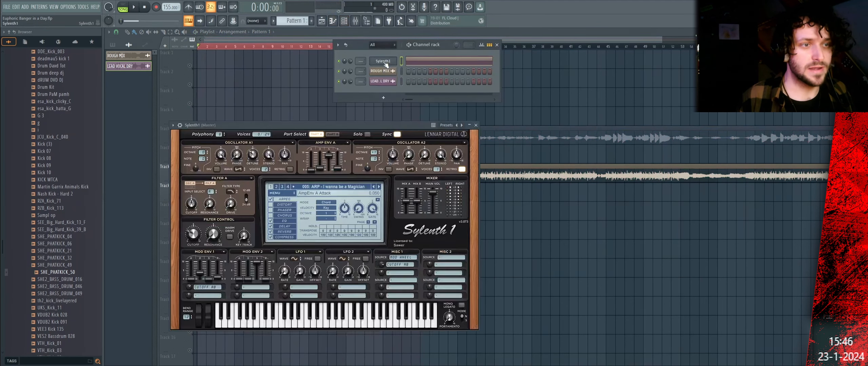
{"action": "key", "text": "space"}
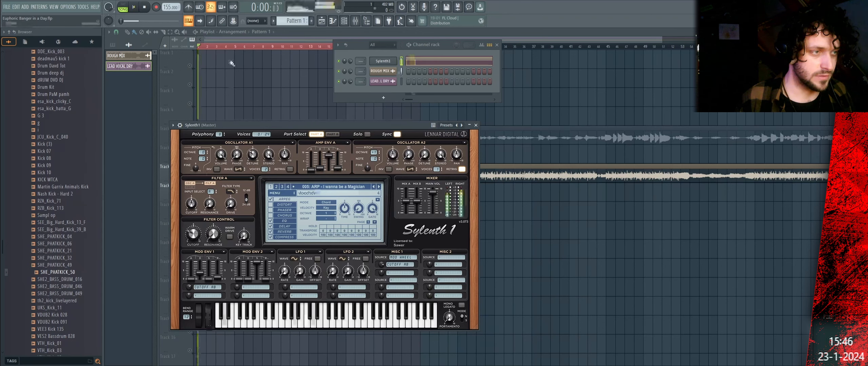
{"action": "left_click_drag", "start_coordinate": [213, 316], "coordinate": [208, 334]}
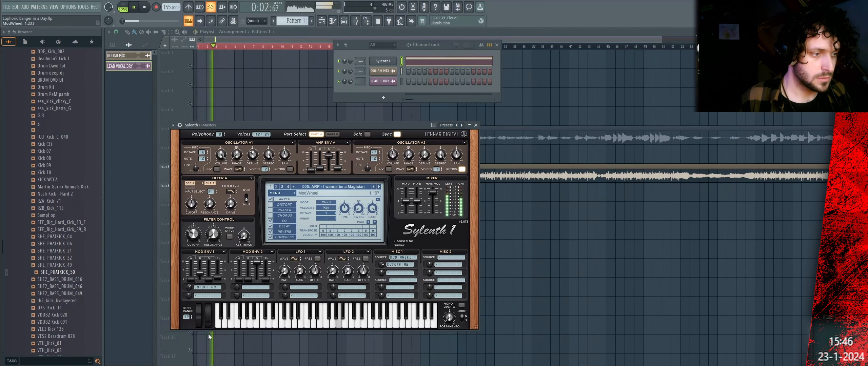
Create an automation clip for Sylenth1's mod wheel over bars 1 to 25, enable its track, and shape a gentle rise towards bar 24.
{"action": "right_click", "coordinate": [233, 20]}
{"action": "left_click", "coordinate": [255, 68]}
{"action": "key", "text": "space"}
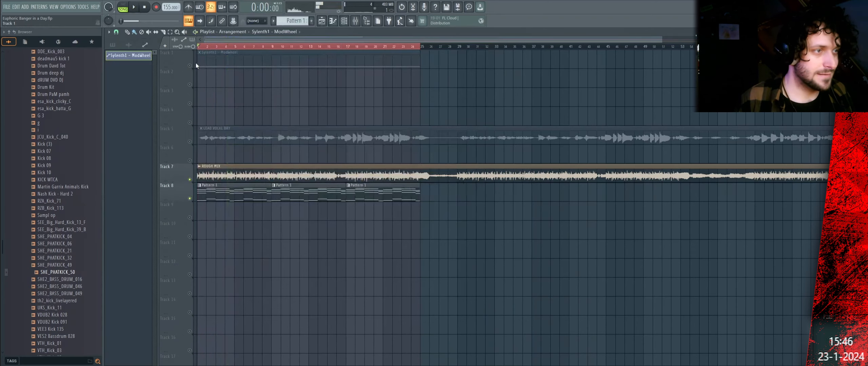
{"action": "left_click", "coordinate": [189, 66]}
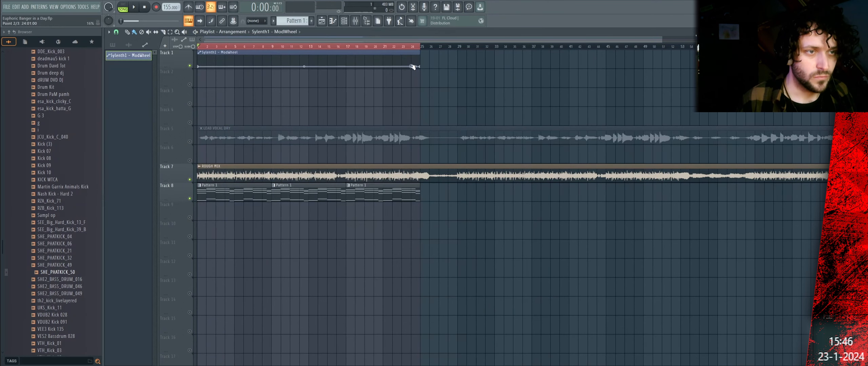
{"action": "left_click_drag", "start_coordinate": [412, 66], "coordinate": [412, 64]}
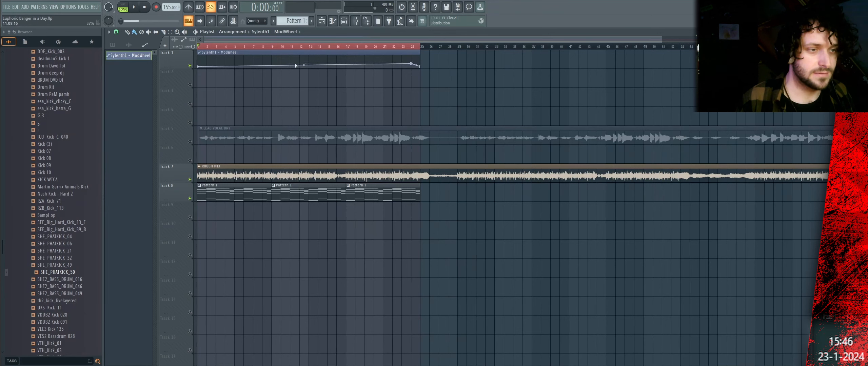
{"action": "left_click_drag", "start_coordinate": [350, 66], "coordinate": [346, 65]}
{"action": "key", "text": "space"}
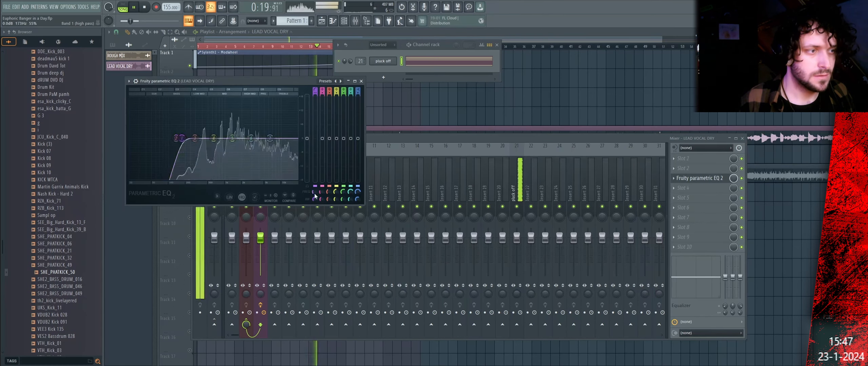
Lower the high-pass cutoff of band 1 in LEAD VOCAL DRY's EQ and make band 7 a low-pass near the upper end of the spectrum.
{"action": "left_click_drag", "start_coordinate": [315, 194], "coordinate": [315, 199]}
{"action": "key", "text": "space"}
{"action": "left_click_drag", "start_coordinate": [358, 92], "coordinate": [358, 92]}
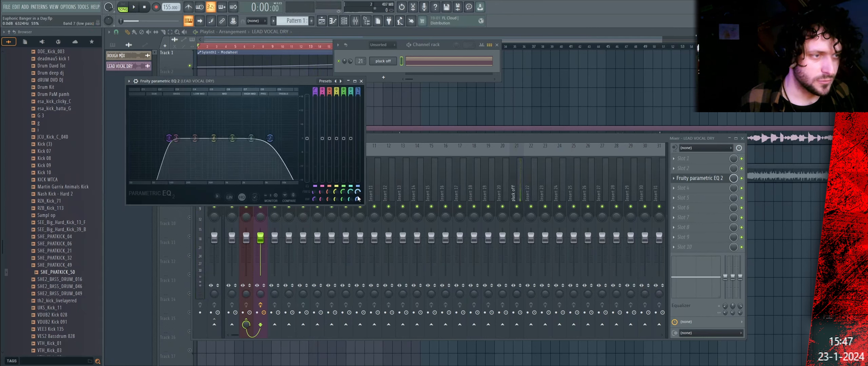
{"action": "left_click_drag", "start_coordinate": [359, 197], "coordinate": [358, 196]}
{"action": "key", "text": "space"}
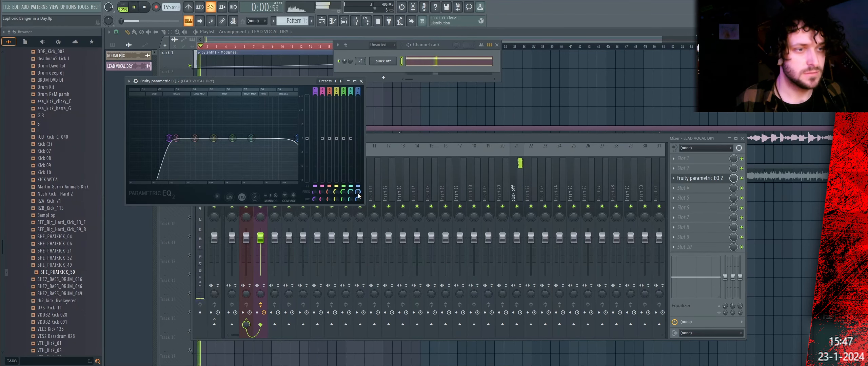
Move Fruity parametric EQ 2 to the first effect slot of LEAD VOCAL DRY and add Fruity Compressor in slot 2.
{"action": "left_click_drag", "start_coordinate": [696, 180], "coordinate": [696, 158]}
{"action": "key", "text": "space"}
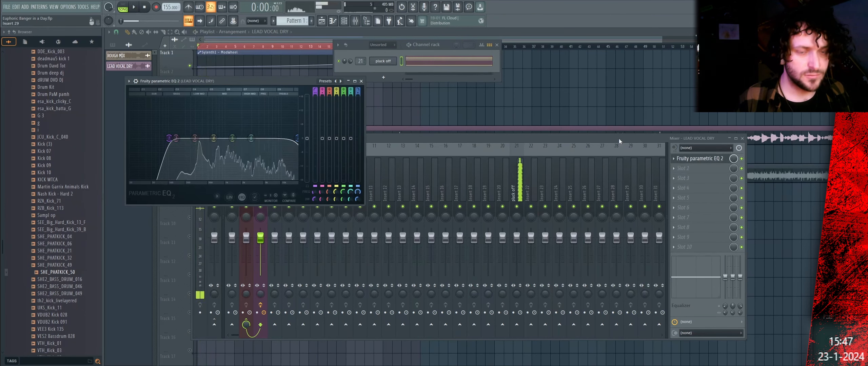
{"action": "left_click", "coordinate": [361, 82]}
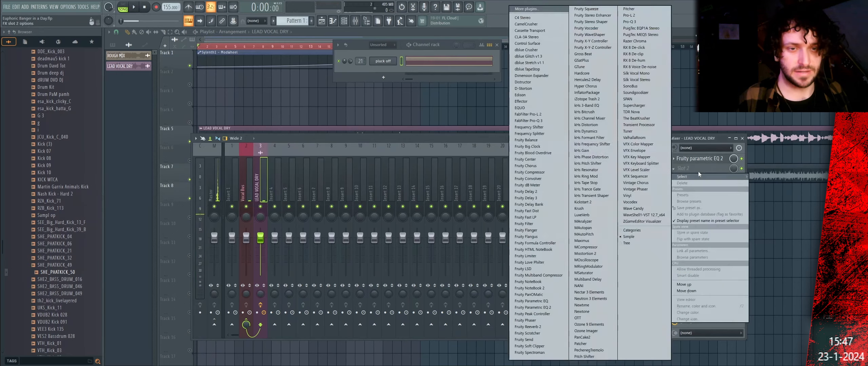
{"action": "left_click", "coordinate": [684, 168]}
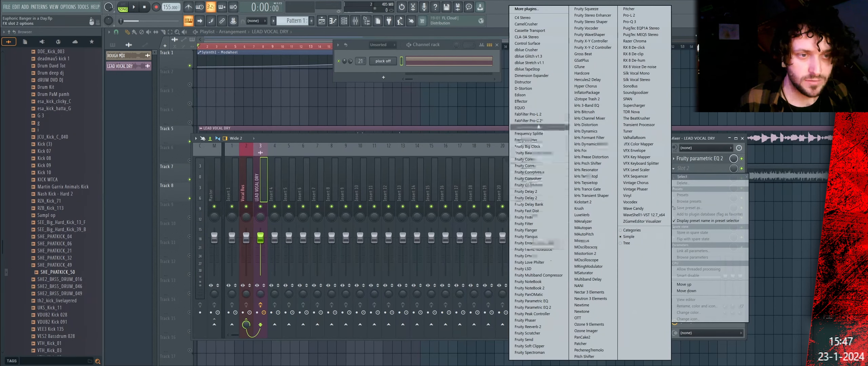
{"action": "left_click", "coordinate": [530, 172]}
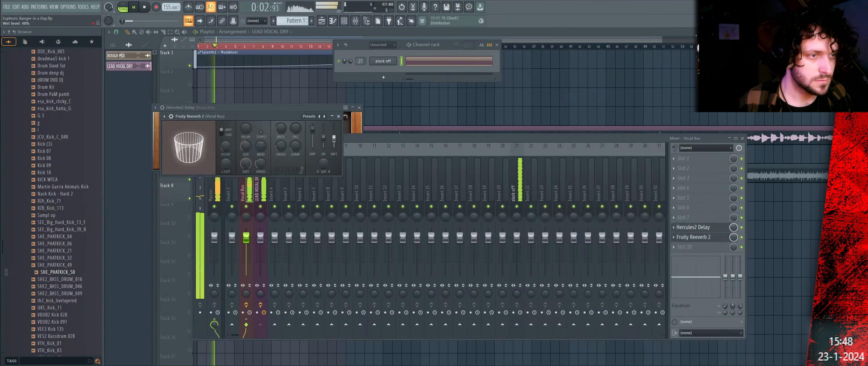
Close the Vocal Bus reverb and delay windows, then duplicate the LEAD VOCAL DRY clip onto track 6 as a unique clip.
{"action": "left_click", "coordinate": [339, 116]}
{"action": "left_click", "coordinate": [359, 108]}
{"action": "left_click", "coordinate": [239, 128]}
{"action": "scroll", "coordinate": [239, 128], "scroll_direction": "down", "scroll_amount": 1}
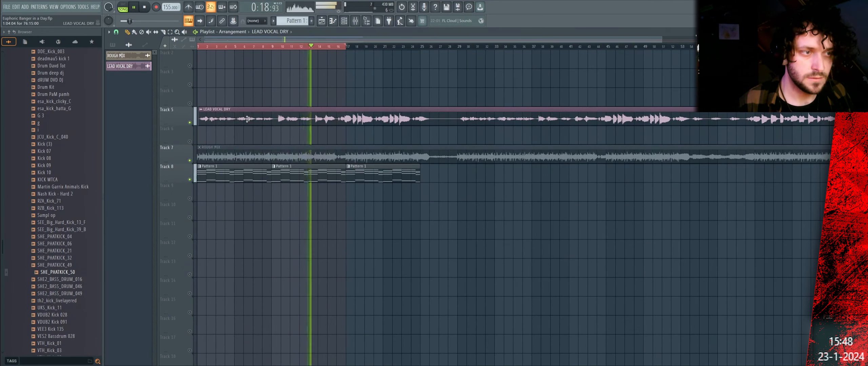
{"action": "left_click_drag", "start_coordinate": [238, 110], "coordinate": [237, 128]}
{"action": "key", "text": "ctrl+z"}
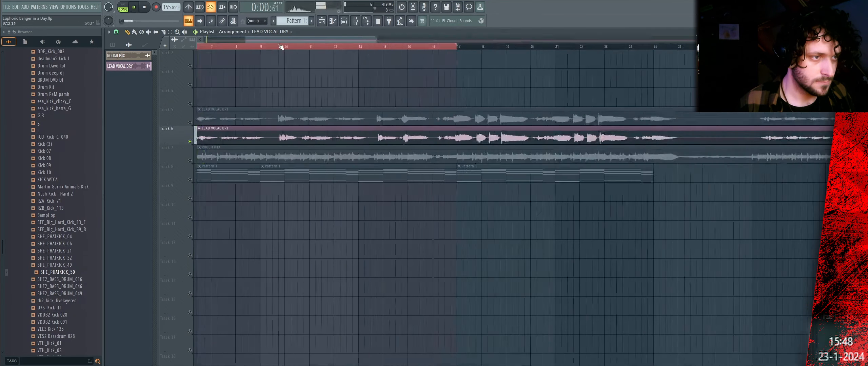
{"action": "left_click", "coordinate": [200, 128]}
{"action": "left_click", "coordinate": [224, 198]}
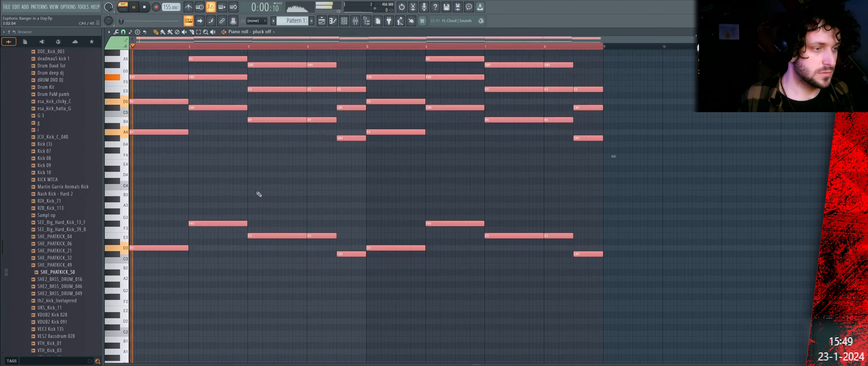
Transpose all chord and bass notes of the pluck off channel down four semitones and play the result.
{"action": "key", "text": "ctrl+d"}
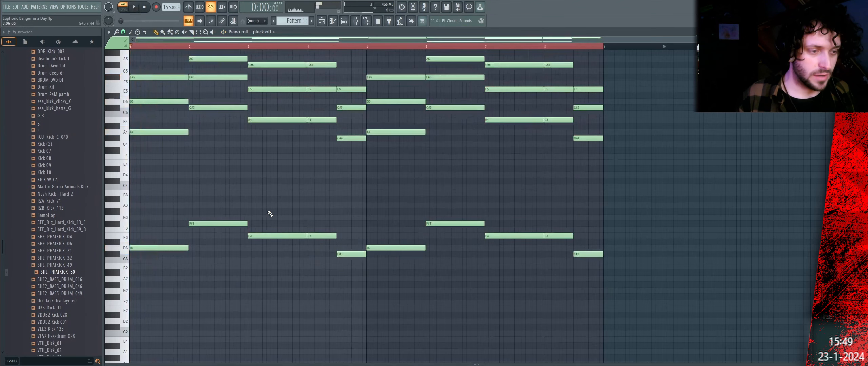
{"action": "key", "text": "ctrl+a"}
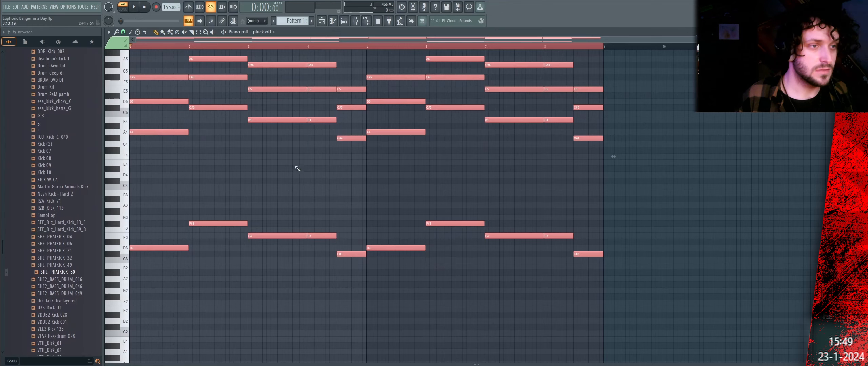
{"action": "key", "text": "Down"}
{"action": "key", "text": "Down"}
{"action": "key", "text": "Down"}
{"action": "key", "text": "Down"}
{"action": "key", "text": "space"}
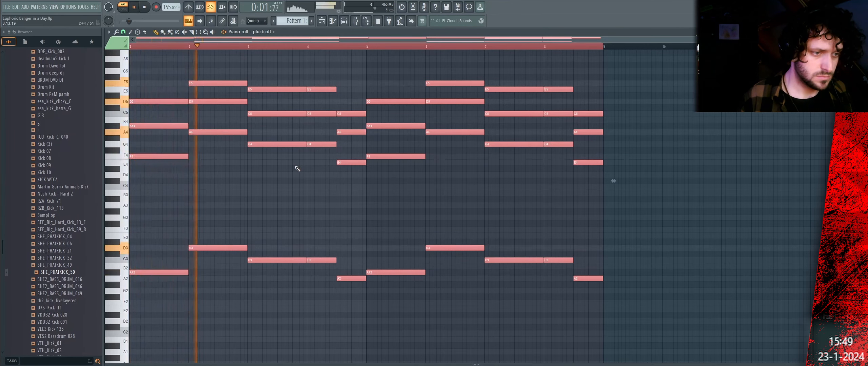
{"action": "key", "text": "space"}
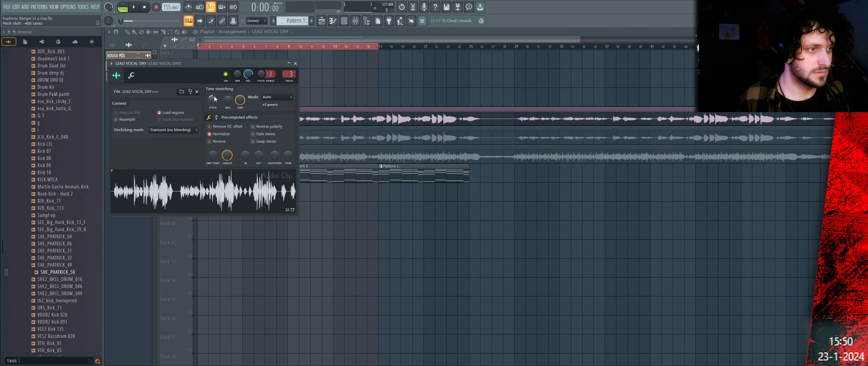
Play the transposed chords with the pitch-shifted lead vocal, close the vocal's channel settings, and open the mixer.
{"action": "key", "text": "space"}
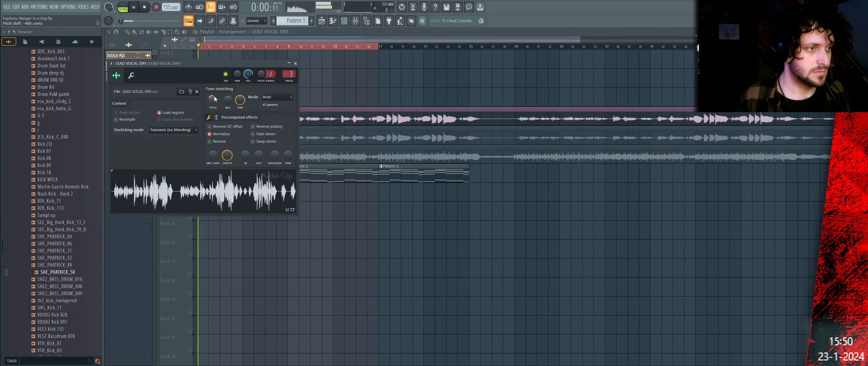
{"action": "left_click", "coordinate": [296, 64]}
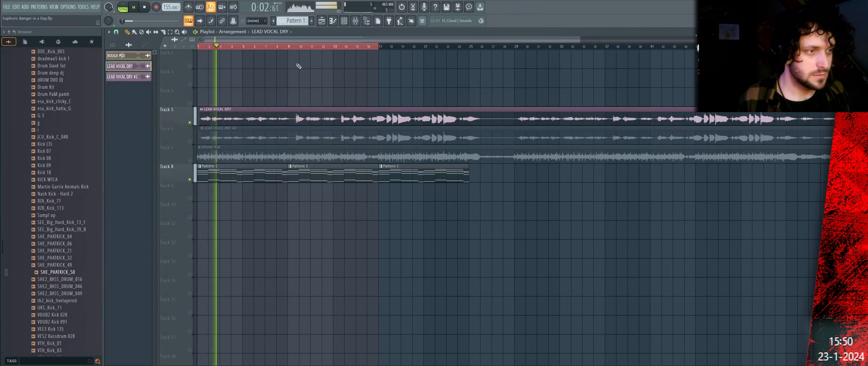
{"action": "left_click", "coordinate": [355, 23]}
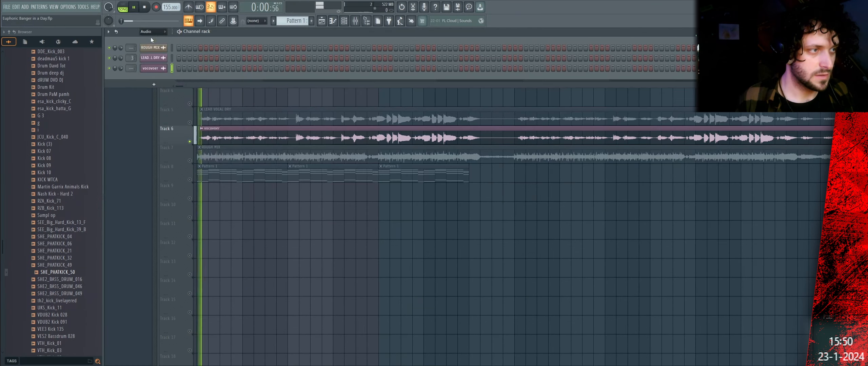
Add a Sylenth1 instrument to the unsorted channels and copy the pluck off channel's notes into it.
{"action": "left_click", "coordinate": [151, 32]}
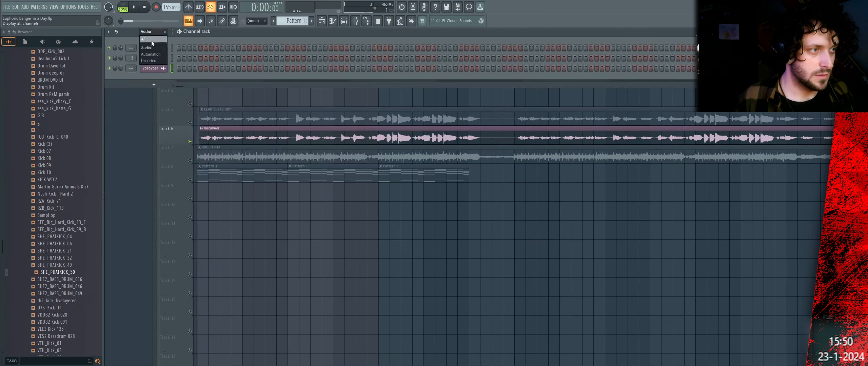
{"action": "left_click", "coordinate": [151, 61]}
{"action": "left_click", "coordinate": [154, 64]}
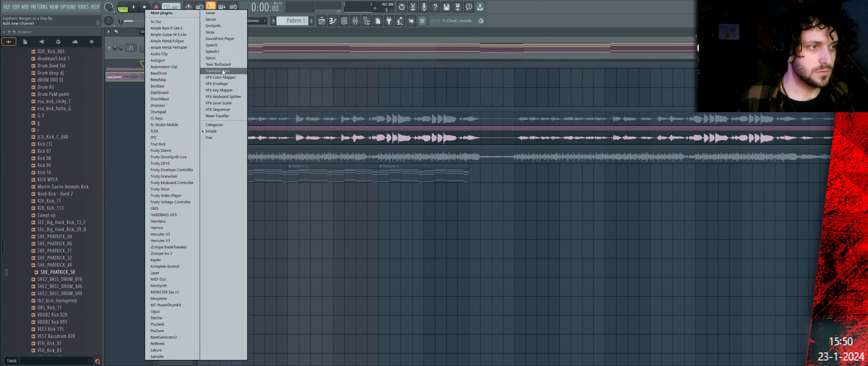
{"action": "left_click", "coordinate": [213, 51]}
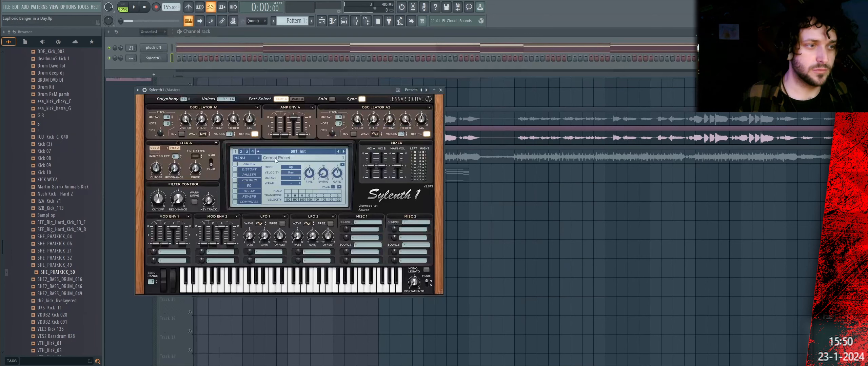
{"action": "key", "text": "z"}
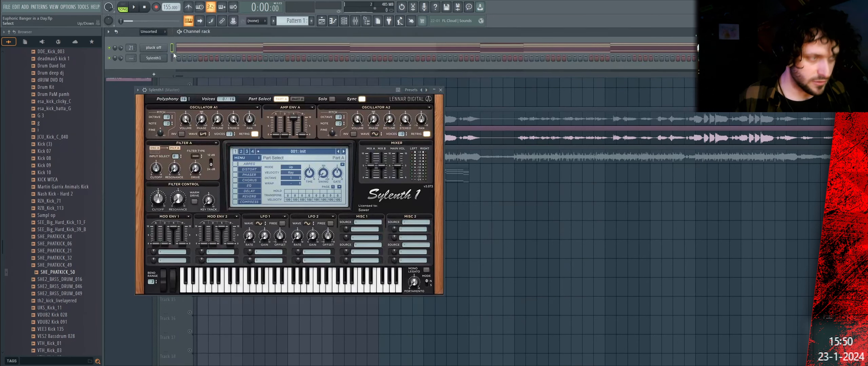
{"action": "key", "text": "ctrl+v"}
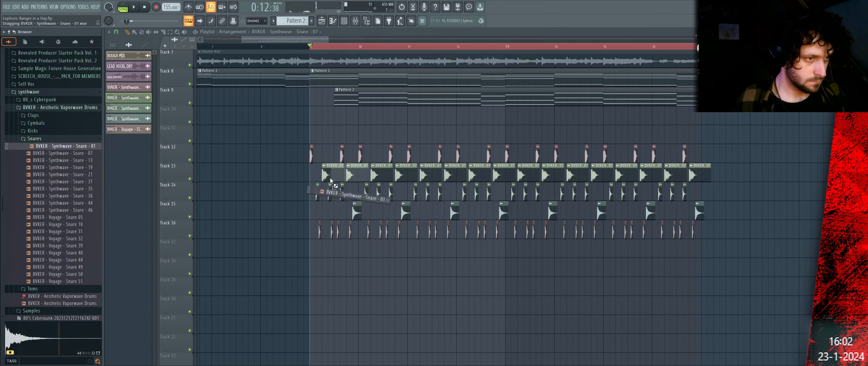
Raise the mixer level of the BVKER Synthwave snare to 1.7 dB during playback and close the mixer.
{"action": "left_click", "coordinate": [355, 24]}
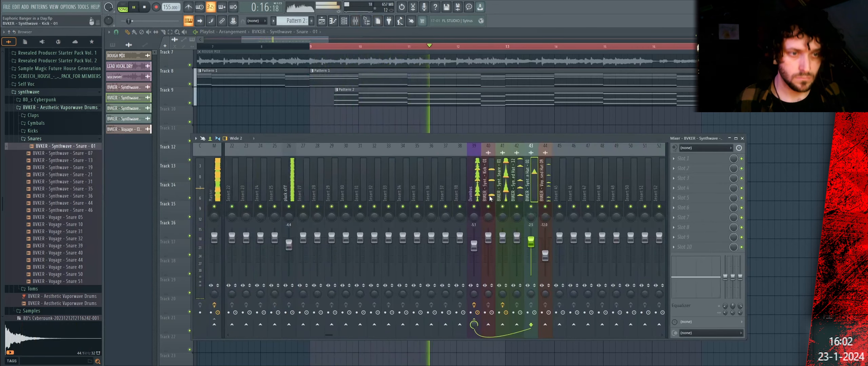
{"action": "left_click", "coordinate": [501, 198]}
{"action": "left_click_drag", "start_coordinate": [502, 238], "coordinate": [503, 235]}
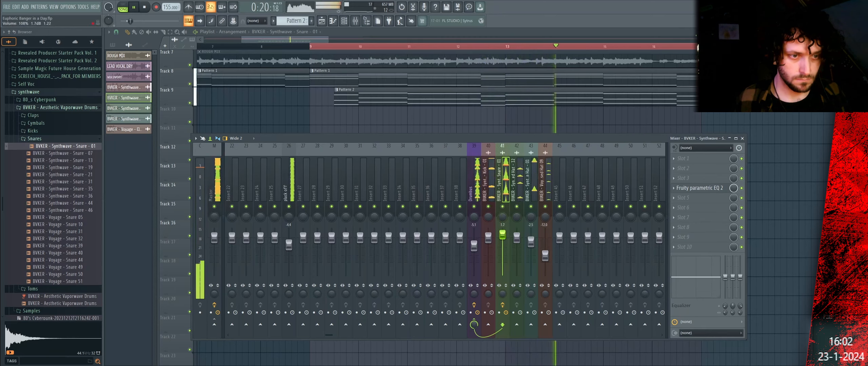
{"action": "right_click", "coordinate": [485, 116]}
Listen to the drum section together with both vocal tracks, clear the time selection, and restart playback from bar 9.
{"action": "scroll", "coordinate": [471, 49], "scroll_direction": "down", "scroll_amount": 4}
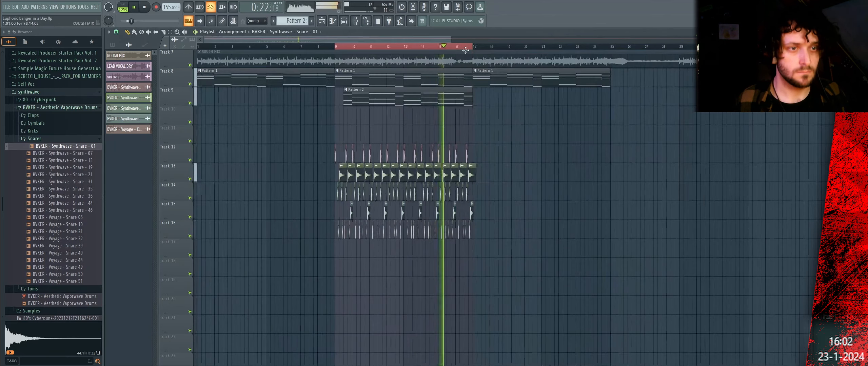
{"action": "scroll", "coordinate": [465, 51], "scroll_direction": "down", "scroll_amount": 2}
{"action": "scroll", "coordinate": [465, 210], "scroll_direction": "up", "scroll_amount": 3}
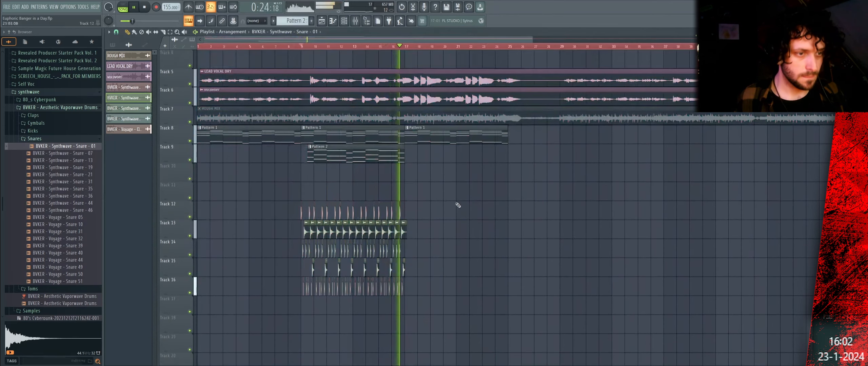
{"action": "key", "text": "space"}
{"action": "scroll", "coordinate": [304, 49], "scroll_direction": "up", "scroll_amount": 4}
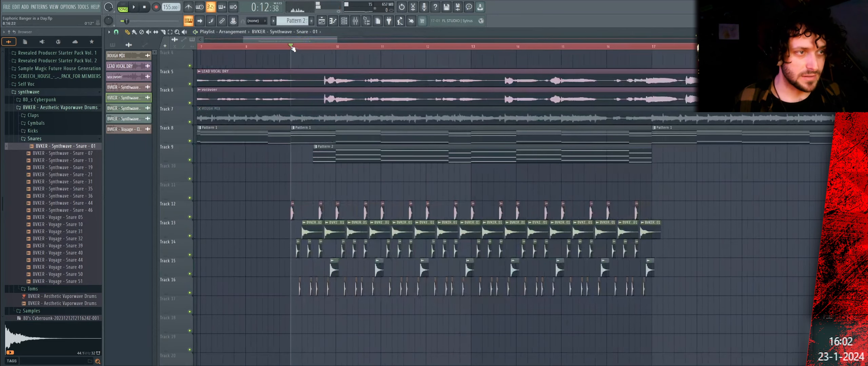
{"action": "scroll", "coordinate": [292, 47], "scroll_direction": "down", "scroll_amount": 4}
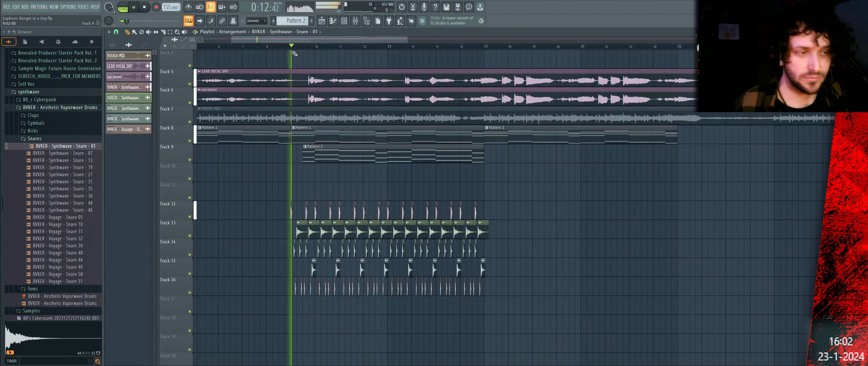
{"action": "key", "text": "space"}
Listen to the drum layers in isolation by soloing tracks 12, 13 and 14 in turn during playback.
{"action": "right_click", "coordinate": [190, 217]}
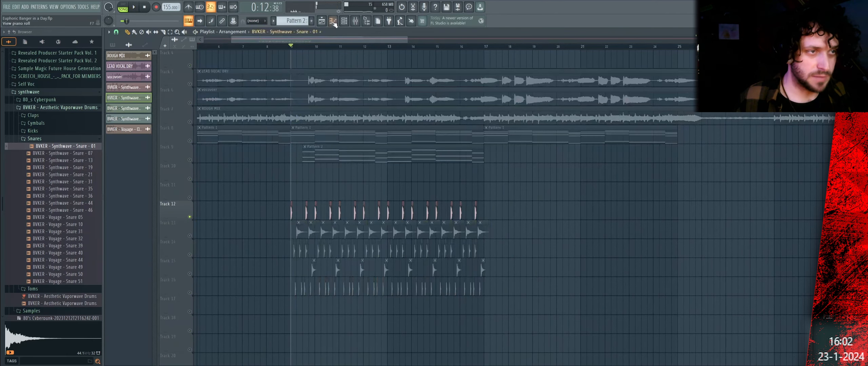
{"action": "key", "text": "space"}
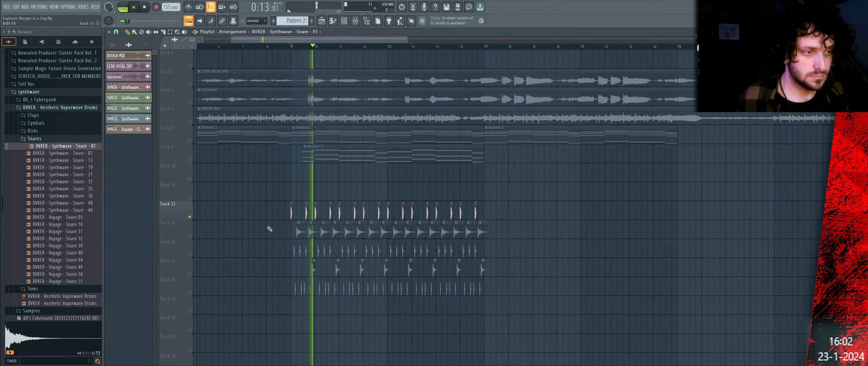
{"action": "right_click", "coordinate": [190, 236]}
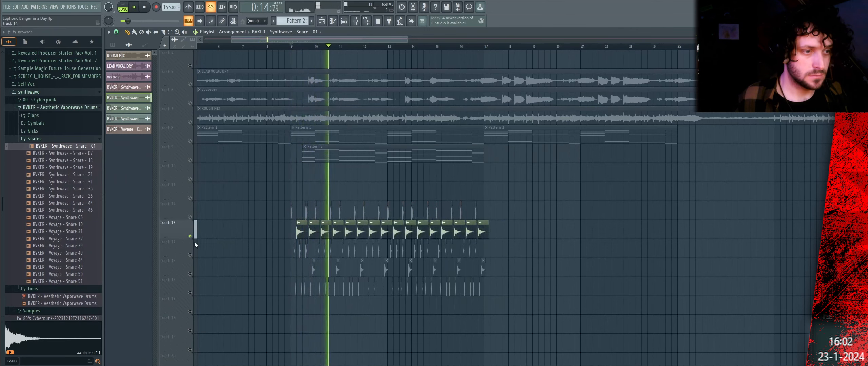
{"action": "key", "text": "space"}
{"action": "right_click", "coordinate": [190, 254]}
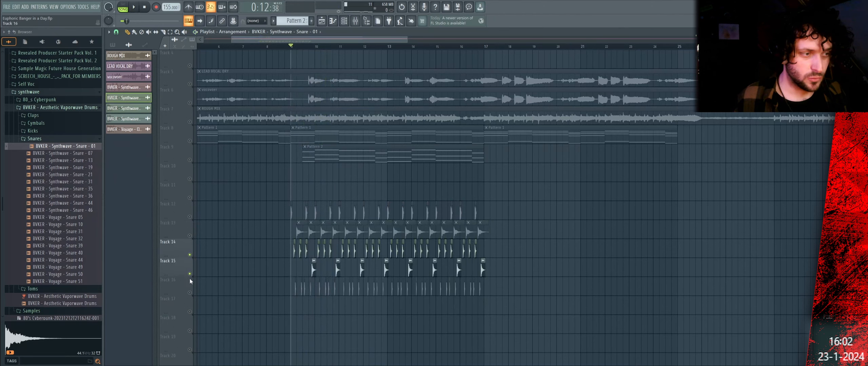
{"action": "scroll", "coordinate": [303, 48], "scroll_direction": "up", "scroll_amount": 5}
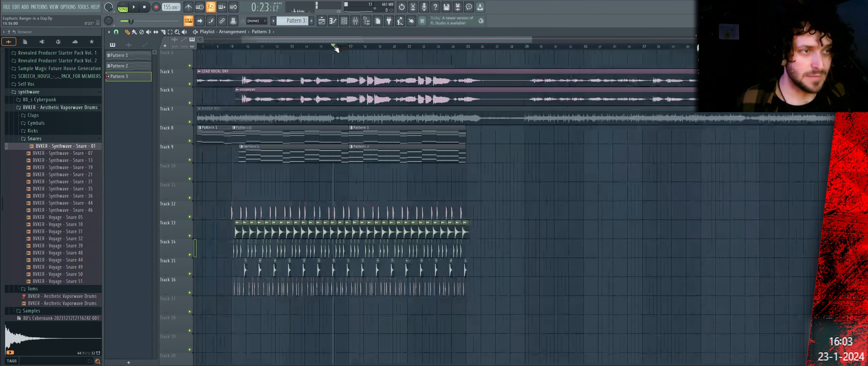
Add a new Sylenth1 instrument to the unsorted channels of Pattern 1, move its window clear of the channel list, and open the synth's menu.
{"action": "scroll", "coordinate": [336, 48], "scroll_direction": "up", "scroll_amount": 3}
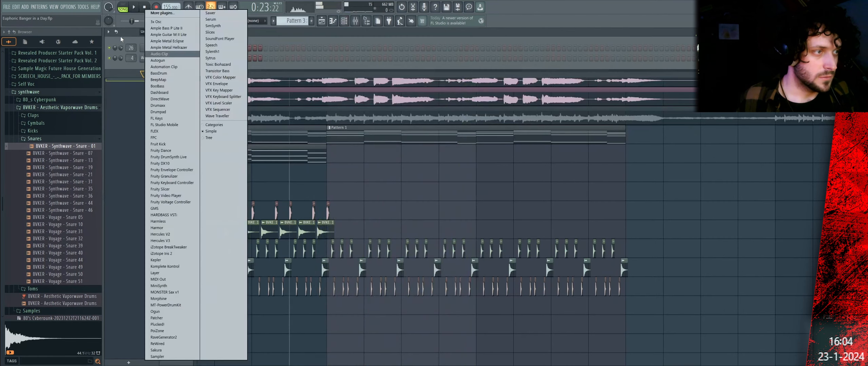
{"action": "key", "text": "Escape"}
{"action": "left_click", "coordinate": [155, 73]}
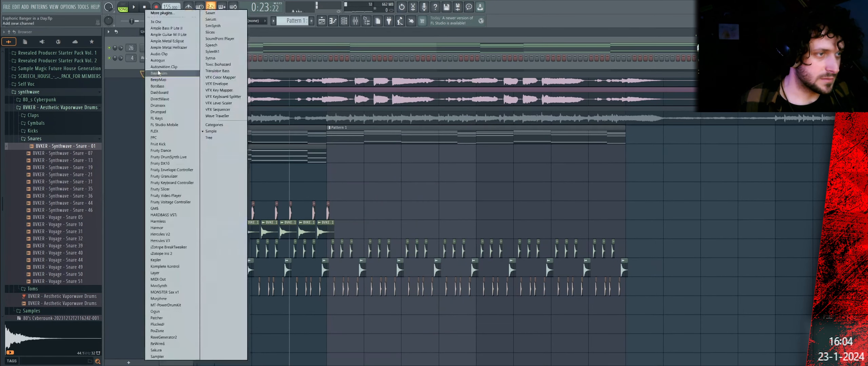
{"action": "left_click", "coordinate": [213, 52]}
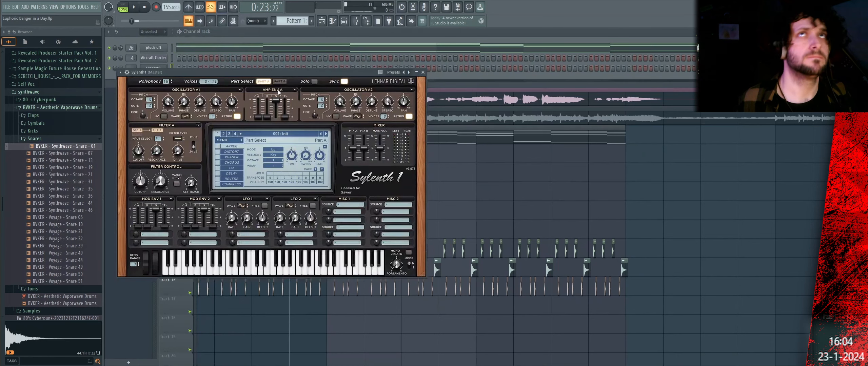
{"action": "left_click_drag", "start_coordinate": [273, 74], "coordinate": [393, 54]}
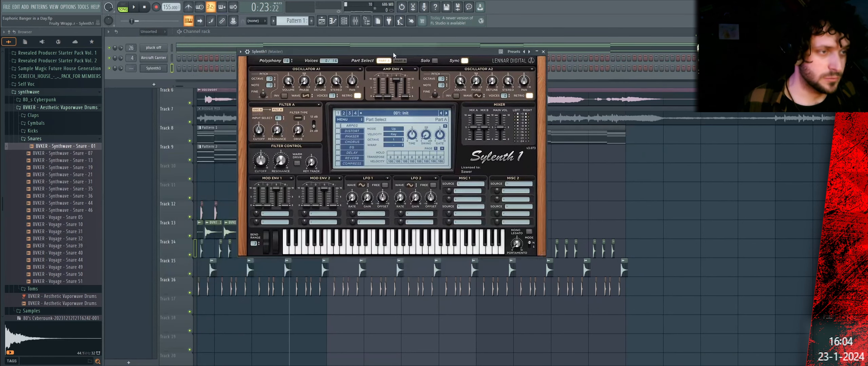
{"action": "left_click", "coordinate": [347, 120]}
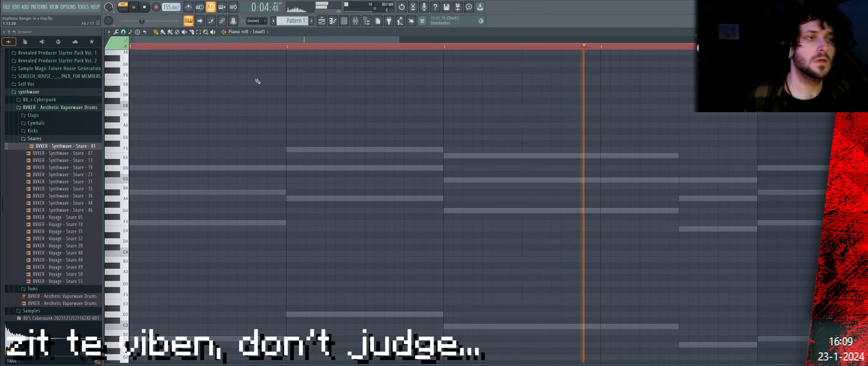
{"action": "scroll", "coordinate": [266, 48], "scroll_direction": "down", "scroll_amount": 3}
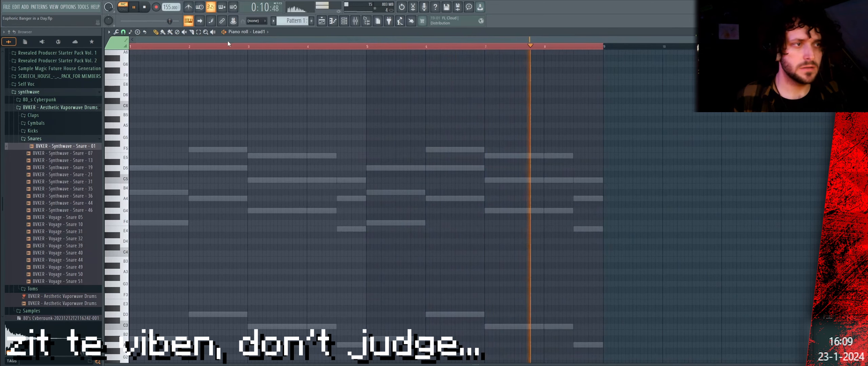
{"action": "scroll", "coordinate": [169, 42], "scroll_direction": "up", "scroll_amount": 3}
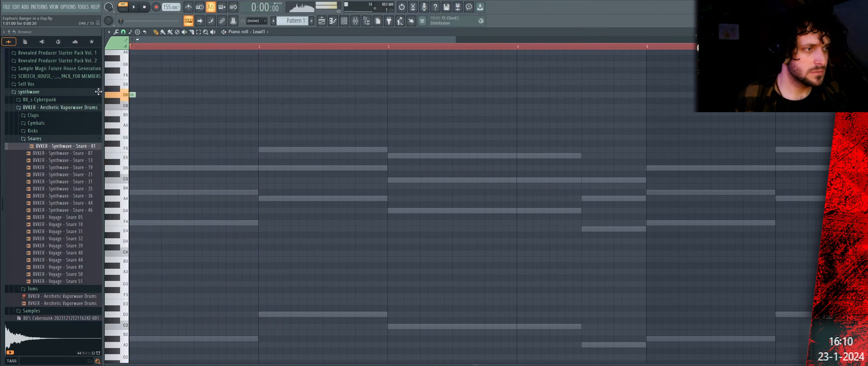
{"action": "key", "text": "space"}
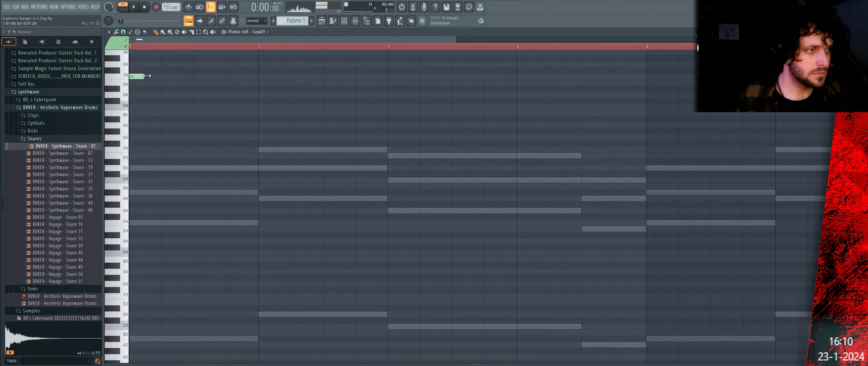
{"action": "key", "text": "space"}
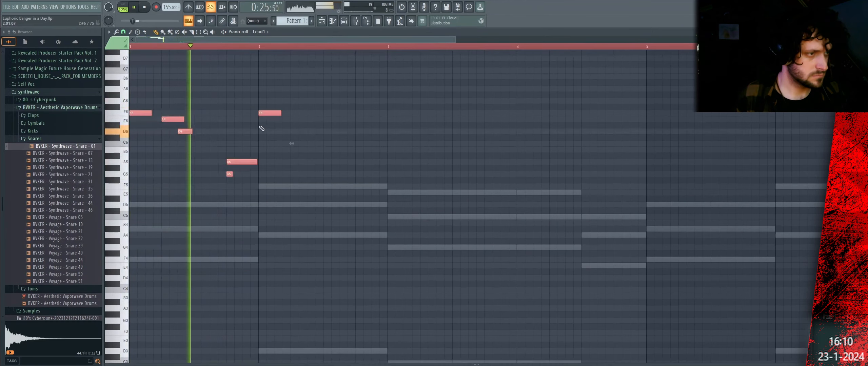
{"action": "key", "text": "Delete"}
{"action": "key", "text": "space"}
{"action": "left_click_drag", "start_coordinate": [138, 231], "coordinate": [113, 231]}
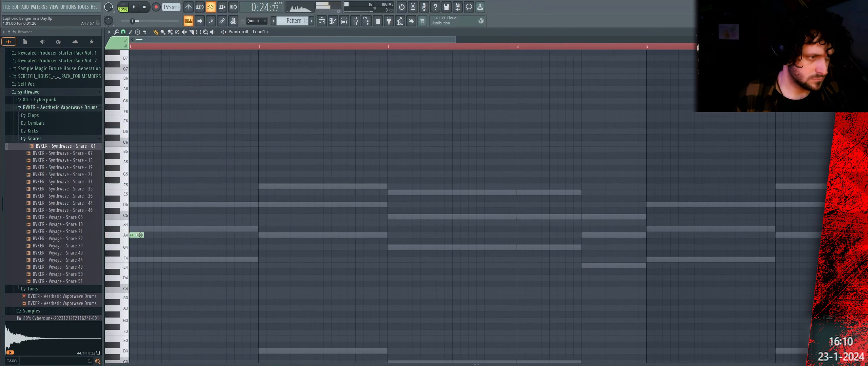
{"action": "key", "text": "space"}
{"action": "key", "text": "space"}
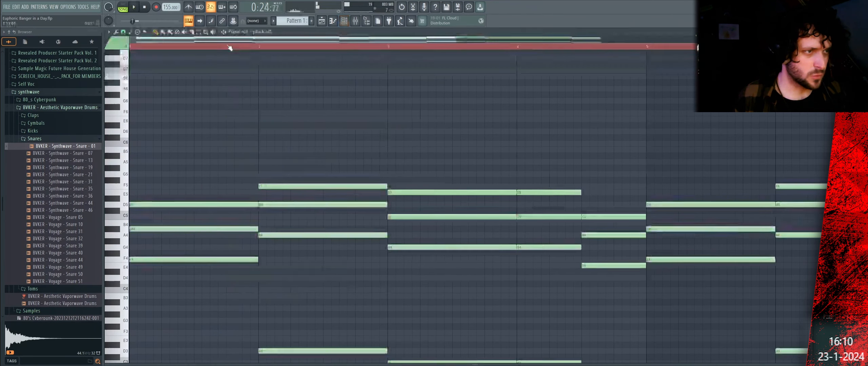
Rework the upper voices of the pluck off chords in Pattern 1, adding held G5 and A5 notes and shorter moving notes, and play the result.
{"action": "scroll", "coordinate": [230, 47], "scroll_direction": "down", "scroll_amount": 3}
{"action": "scroll", "coordinate": [189, 200], "scroll_direction": "down", "scroll_amount": 3}
{"action": "scroll", "coordinate": [187, 203], "scroll_direction": "up", "scroll_amount": 1}
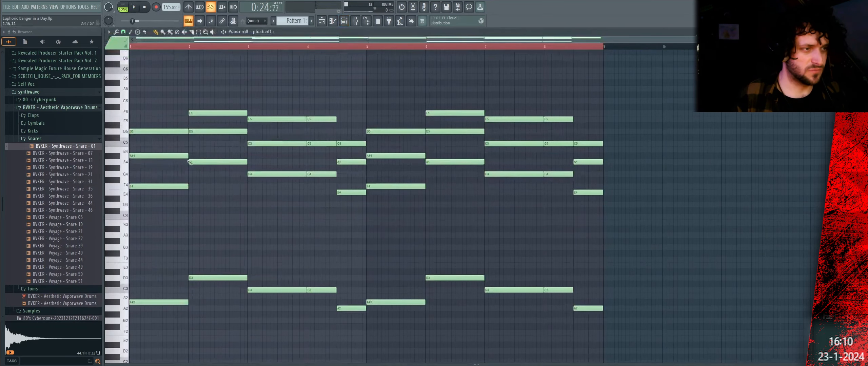
{"action": "left_click", "coordinate": [174, 130]}
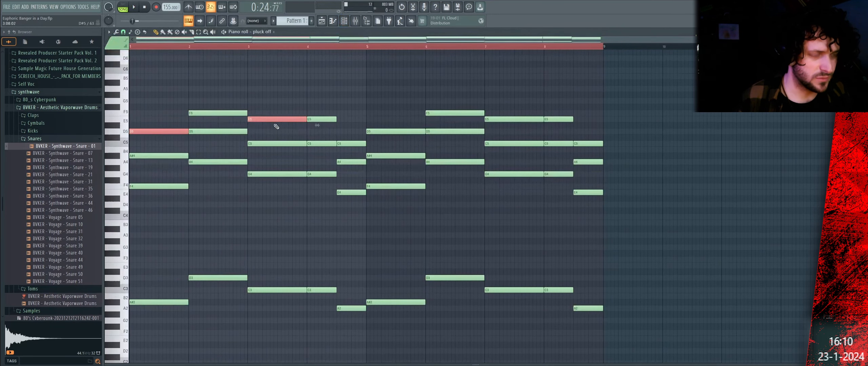
{"action": "left_click_drag", "start_coordinate": [270, 118], "coordinate": [263, 135]}
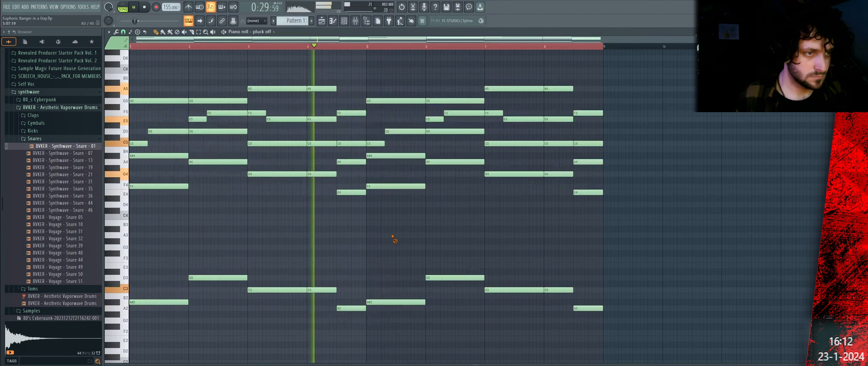
{"action": "scroll", "coordinate": [393, 237], "scroll_direction": "up", "scroll_amount": 1}
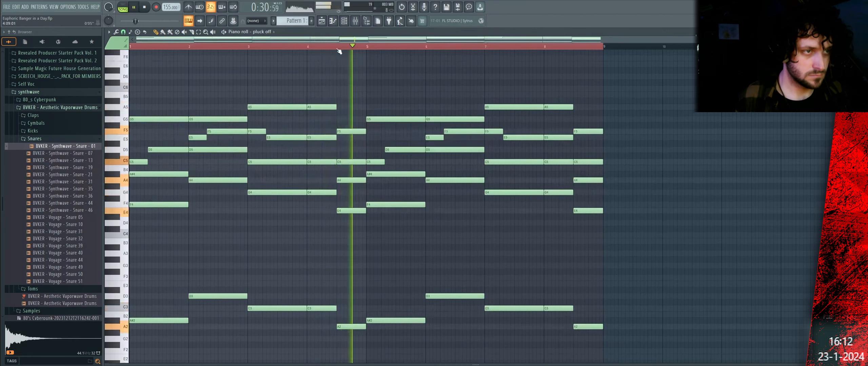
Switch to the Lead1 channel's notes, write the opening bar's melody with short C5, D5 and A#4 notes, and delete the stray E4 note.
{"action": "key", "text": "F6"}
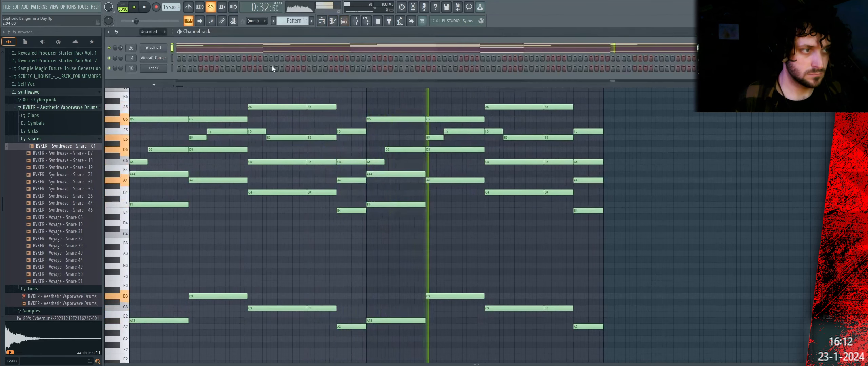
{"action": "key", "text": "F6"}
{"action": "scroll", "coordinate": [301, 222], "scroll_direction": "up", "scroll_amount": 1}
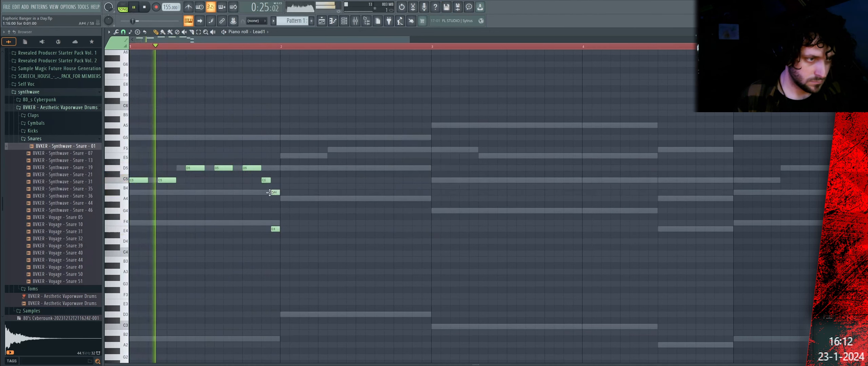
{"action": "right_click", "coordinate": [275, 229]}
{"action": "key", "text": "space"}
{"action": "left_click", "coordinate": [254, 162]}
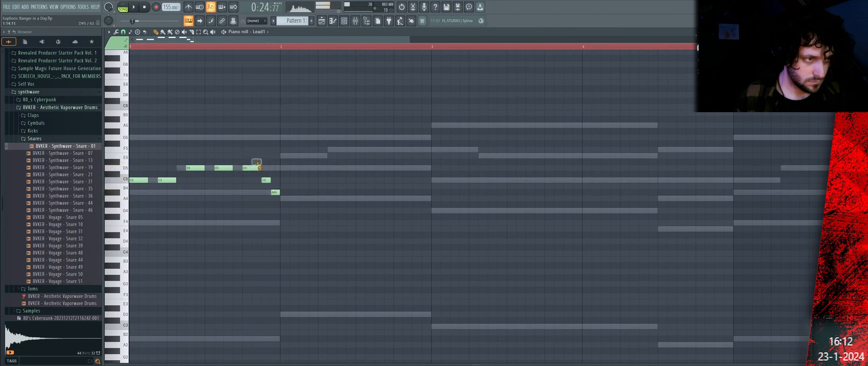
{"action": "key", "text": "space"}
Continue the Lead1 melody in bar 2 with E5, F5 and G5 notes and extend it through bar 4, checking it in playback.
{"action": "left_click", "coordinate": [312, 156]}
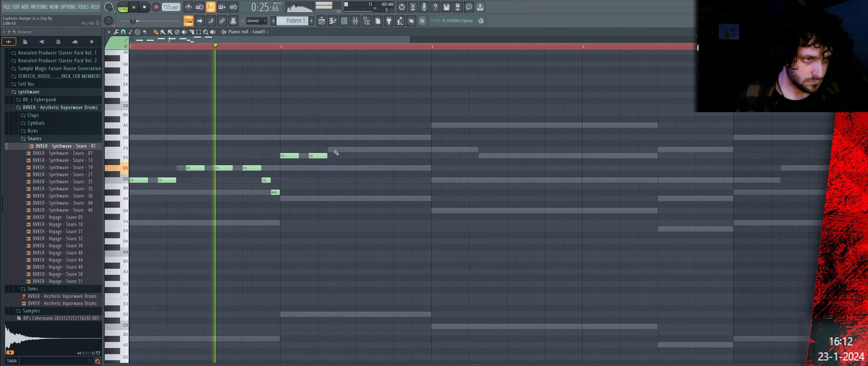
{"action": "left_click", "coordinate": [340, 149]}
{"action": "left_click", "coordinate": [368, 149]}
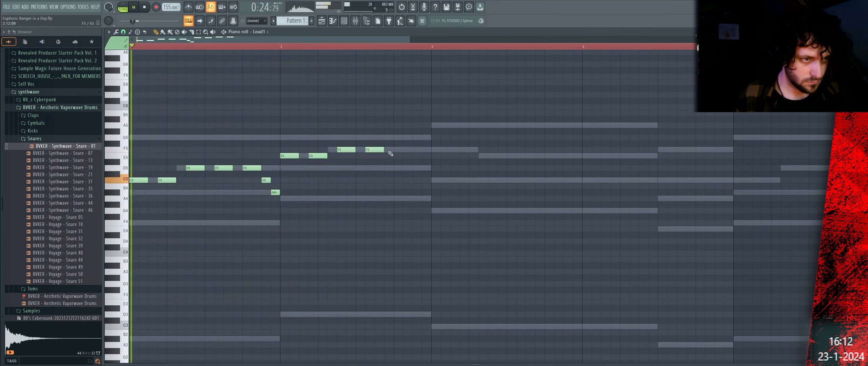
{"action": "left_click", "coordinate": [403, 138]}
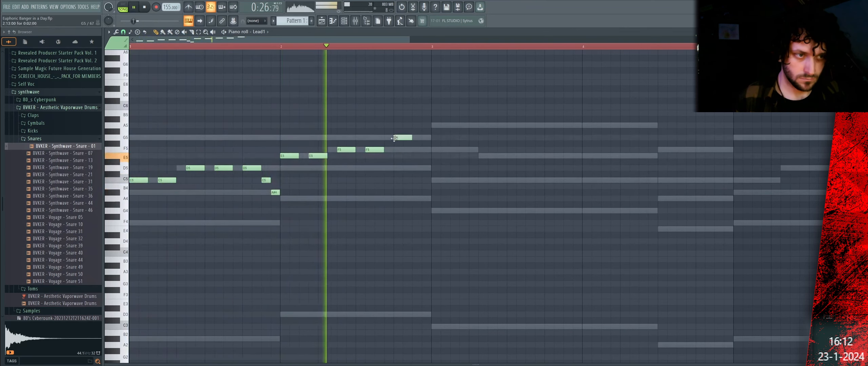
{"action": "key", "text": "space"}
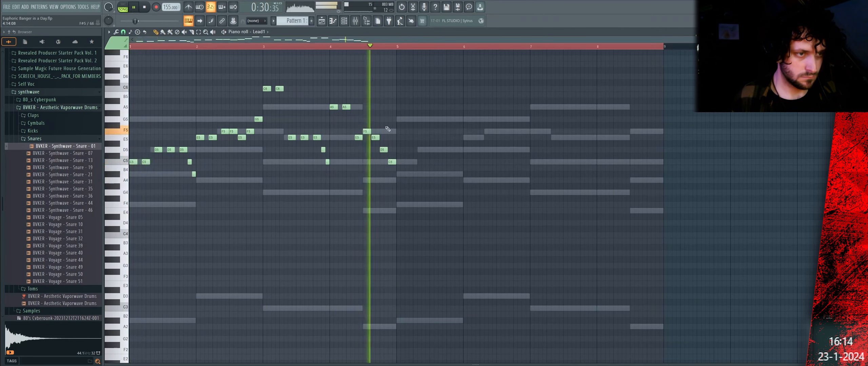
{"action": "key", "text": "space"}
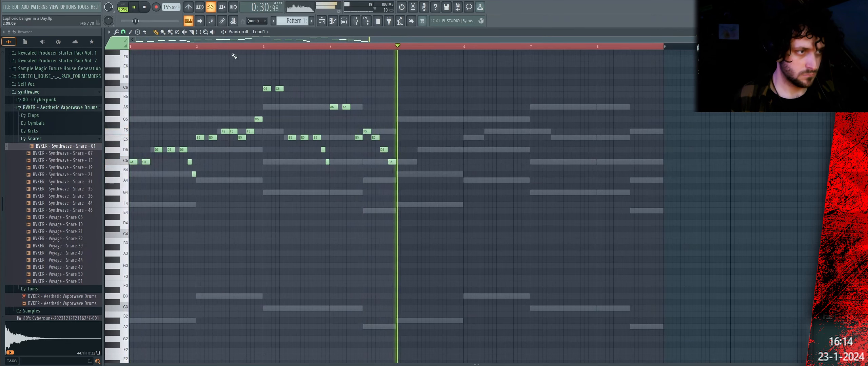
Duplicate the whole four-bar Lead1 melody into bars 5 to 8 and play it from the start.
{"action": "left_click", "coordinate": [131, 47]}
{"action": "key", "text": "ctrl+a"}
{"action": "key", "text": "ctrl+b"}
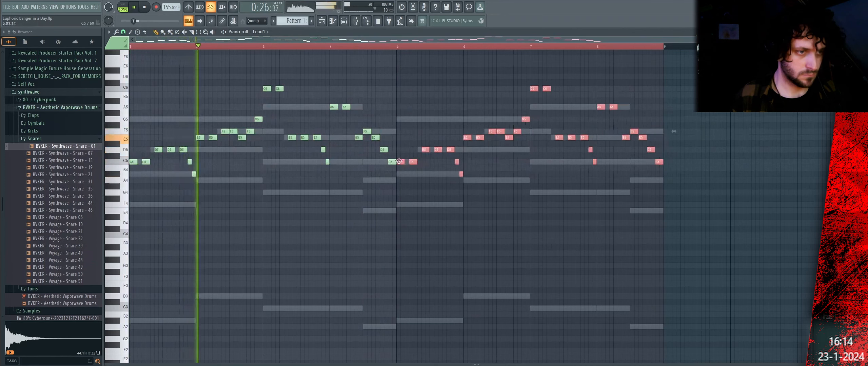
{"action": "right_click", "coordinate": [421, 130]}
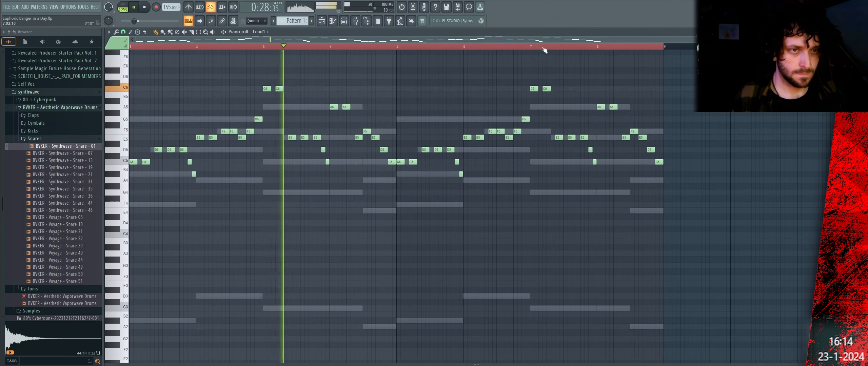
{"action": "scroll", "coordinate": [522, 48], "scroll_direction": "down", "scroll_amount": 1}
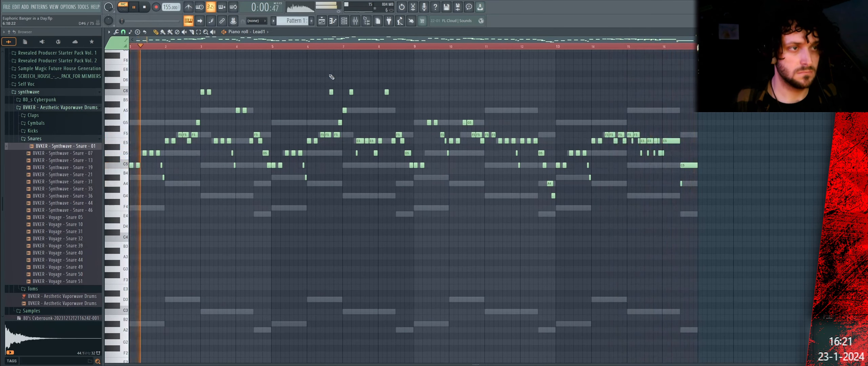
Stop playback, bring up Lead1's Sylenth1 window to check its patch, and switch to Pattern 3.
{"action": "key", "text": "space"}
{"action": "key", "text": "F6"}
{"action": "left_click", "coordinate": [160, 70]}
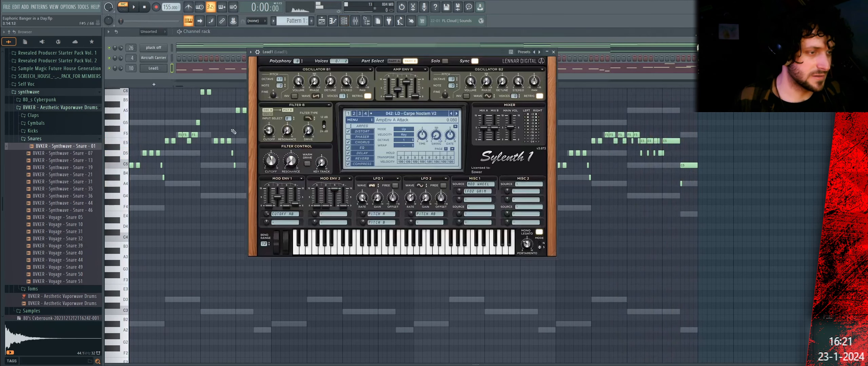
{"action": "left_click", "coordinate": [188, 68]}
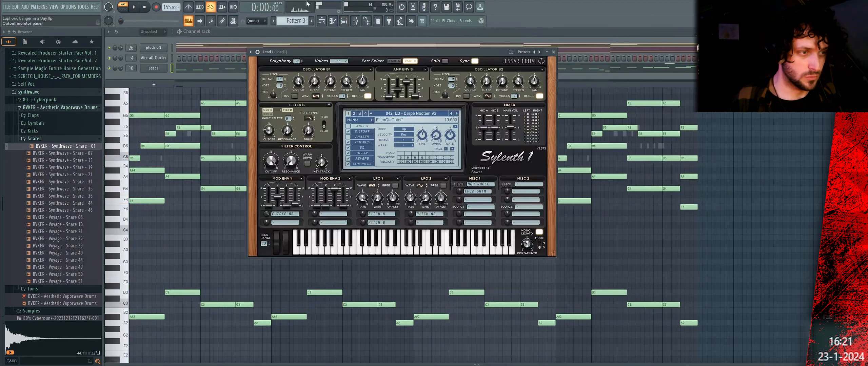
Close the Sylenth1 window and transpose all Lead1 notes in Pattern 3 up one octave during playback.
{"action": "key", "text": "space"}
{"action": "left_click", "coordinate": [554, 52]}
{"action": "key", "text": "F6"}
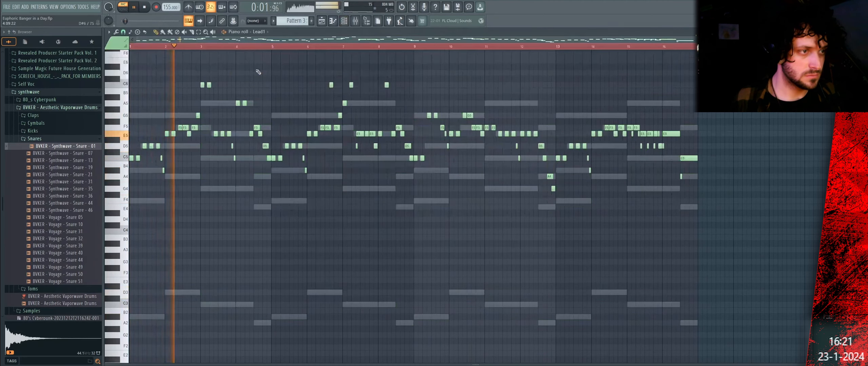
{"action": "key", "text": "ctrl+a"}
{"action": "key", "text": "ctrl+Up"}
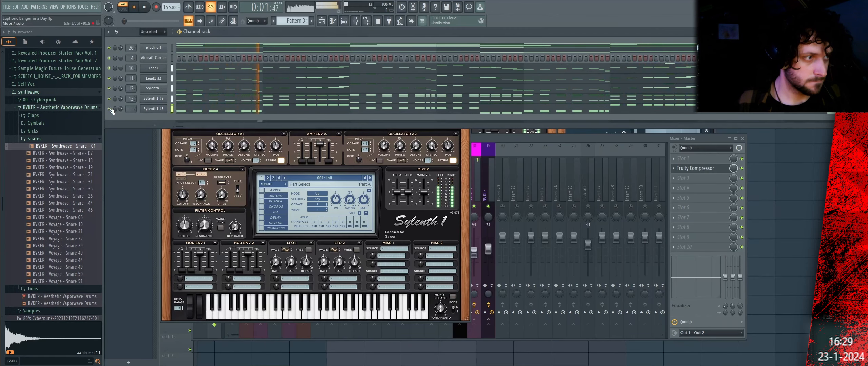
Rename the third Sylenth1 channel to Bass and route it to free mixer track 25.
{"action": "right_click", "coordinate": [165, 108]}
{"action": "left_click", "coordinate": [188, 126]}
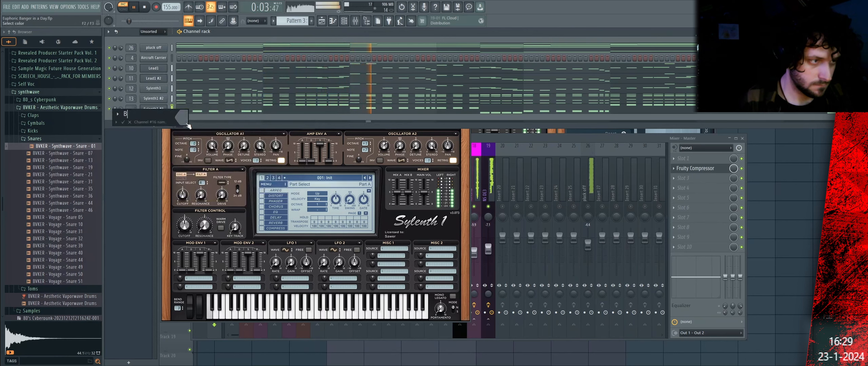
{"action": "type", "text": "B"}
{"action": "key", "text": "Escape"}
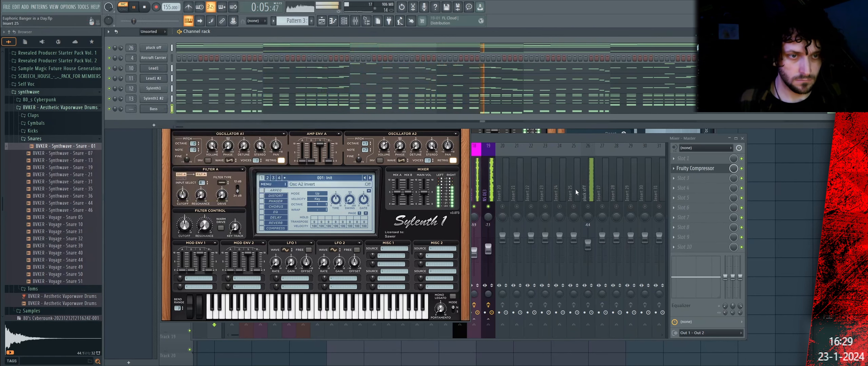
{"action": "right_click", "coordinate": [576, 192]}
{"action": "mouse_move", "coordinate": [622, 222]}
{"action": "left_click", "coordinate": [678, 219]}
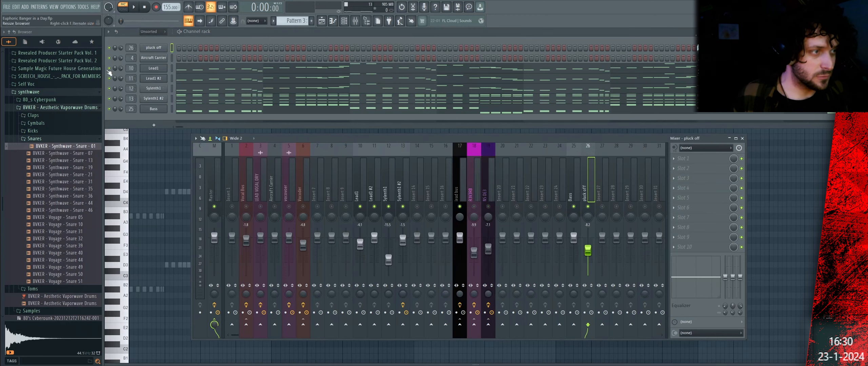
Audition the Lead1, Lead1 #2 and Sylenth1 layers individually in Pattern 3, then play them together.
{"action": "key", "text": "space"}
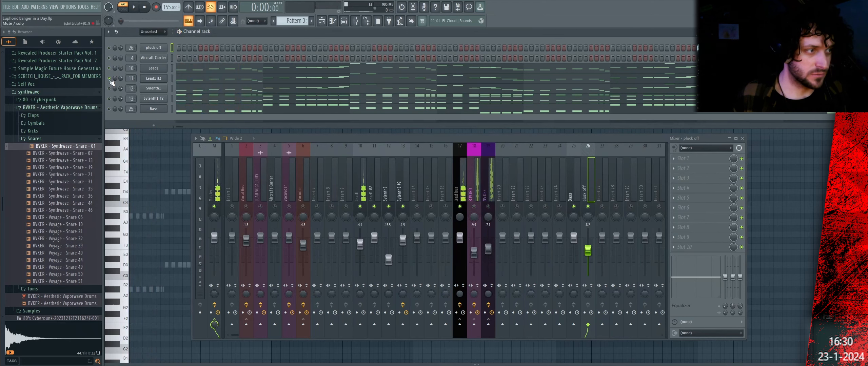
{"action": "key", "text": "space"}
{"action": "key", "text": "space"}
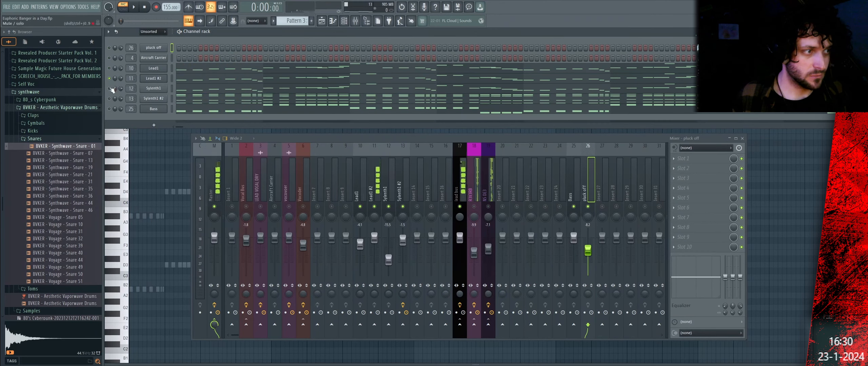
{"action": "left_click", "coordinate": [109, 88], "text": "ctrl"}
{"action": "key", "text": "space"}
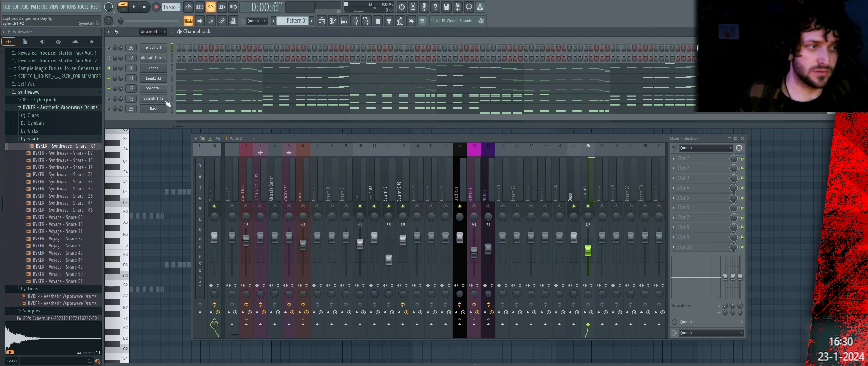
{"action": "key", "text": "space"}
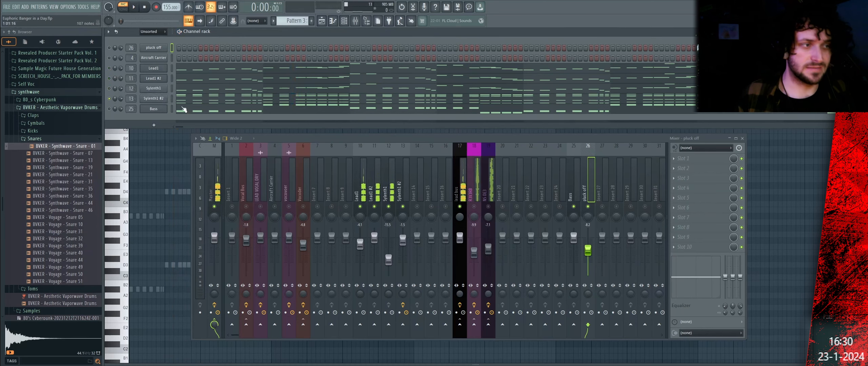
Examine Sylenth1 #2's notes in the piano roll and play Pattern 3 with the Bass layer included.
{"action": "left_click", "coordinate": [194, 99]}
{"action": "scroll", "coordinate": [217, 178], "scroll_direction": "up", "scroll_amount": 4}
{"action": "scroll", "coordinate": [216, 179], "scroll_direction": "down", "scroll_amount": 4}
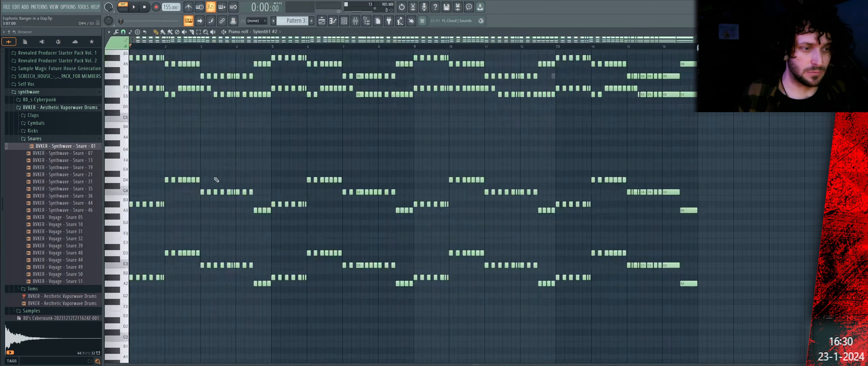
{"action": "key", "text": "space"}
{"action": "left_click", "coordinate": [344, 21]}
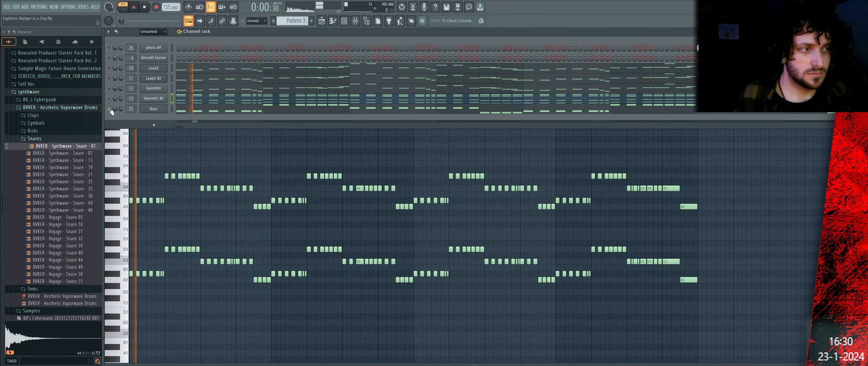
{"action": "key", "text": "space"}
{"action": "key", "text": "F9"}
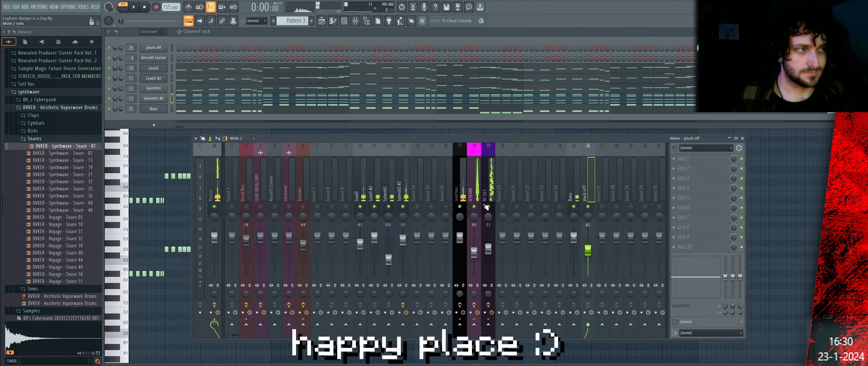
{"action": "key", "text": "space"}
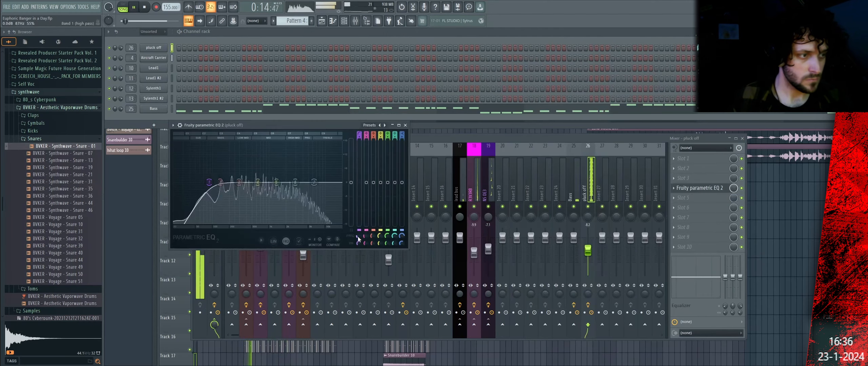
Raise the band 1 high-pass frequency in Fruity parametric EQ 2 on the pluck off mixer track.
{"action": "scroll", "coordinate": [358, 239], "scroll_direction": "up", "scroll_amount": 3}
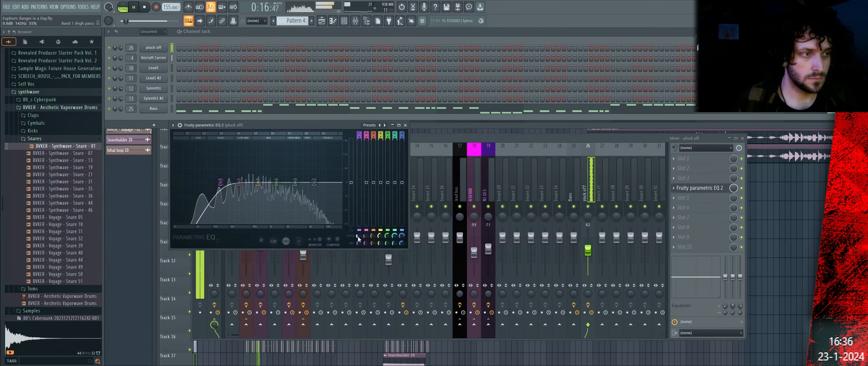
{"action": "scroll", "coordinate": [358, 239], "scroll_direction": "up", "scroll_amount": 1}
{"action": "scroll", "coordinate": [699, 188], "scroll_direction": "up", "scroll_amount": 2}
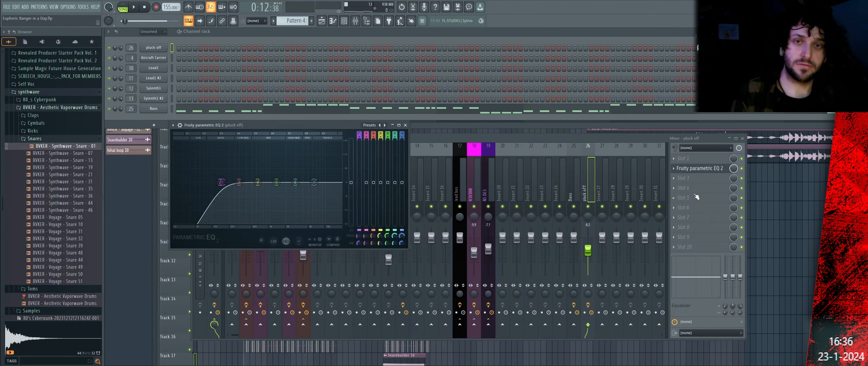
Load Hercules2 Delay in slot 5 of the pluck off mixer track, set its mix to 49 and play it back.
{"action": "left_click", "coordinate": [696, 197]}
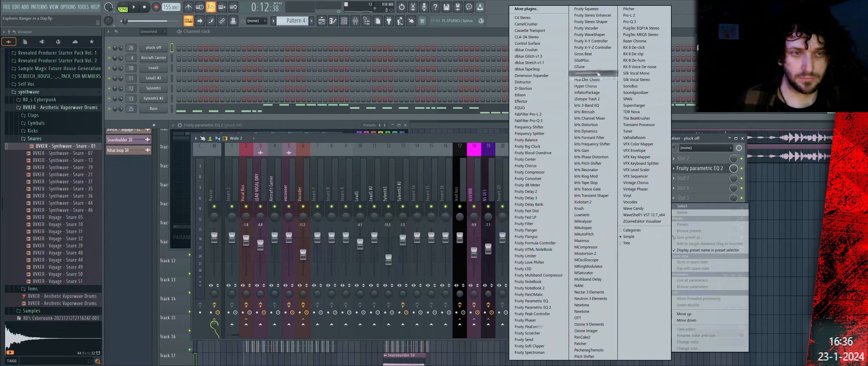
{"action": "left_click", "coordinate": [602, 99]}
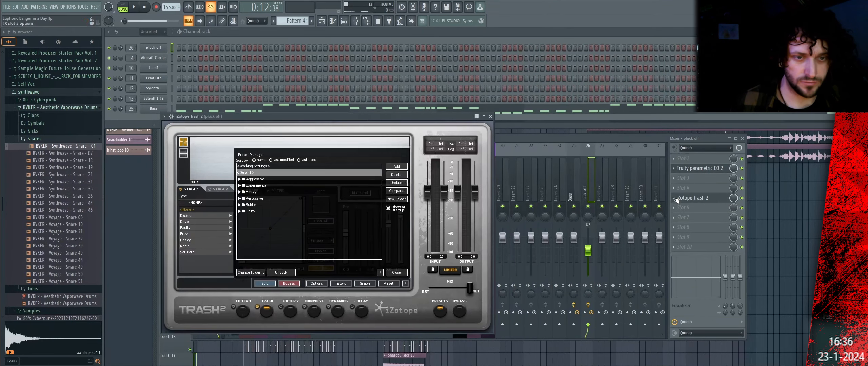
{"action": "left_click", "coordinate": [676, 199]}
{"action": "mouse_move", "coordinate": [683, 207]}
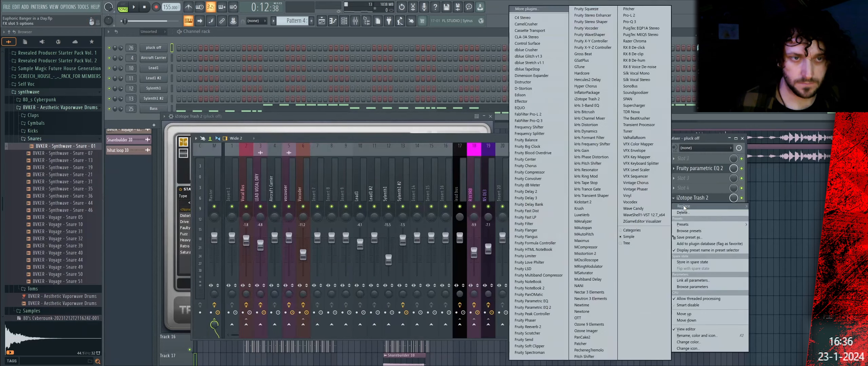
{"action": "left_click", "coordinate": [589, 99]}
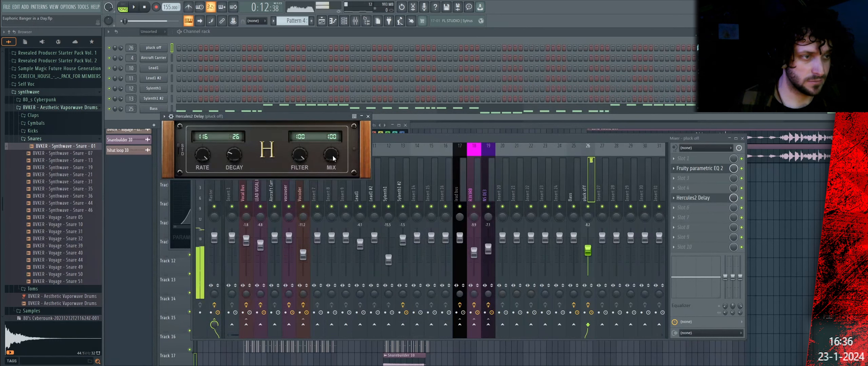
{"action": "left_click_drag", "start_coordinate": [330, 182], "coordinate": [330, 175]}
{"action": "key", "text": "space"}
Solo the pluck off mixer track to check the delay, add Fruity Reeverb 2 in slot 7 and play the result.
{"action": "right_click", "coordinate": [588, 206]}
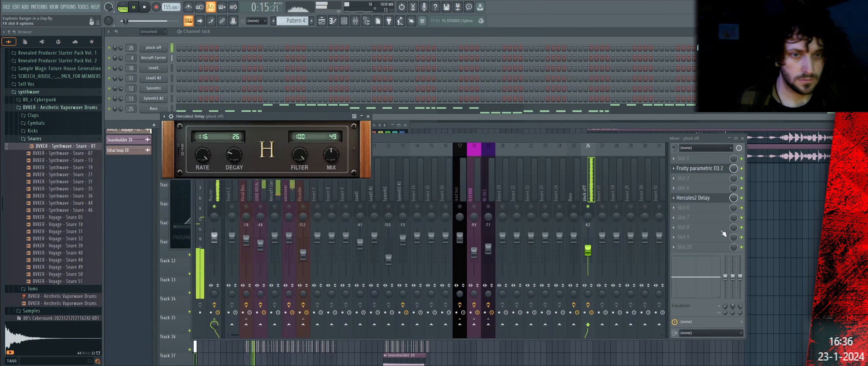
{"action": "left_click", "coordinate": [698, 220]}
{"action": "left_click", "coordinate": [538, 334]}
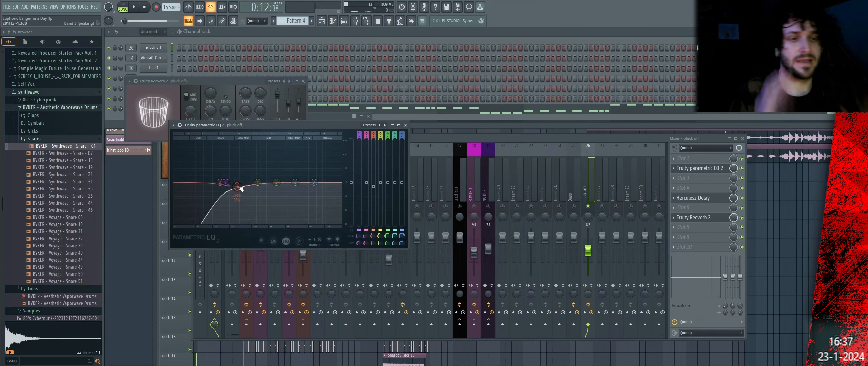
{"action": "key", "text": "space"}
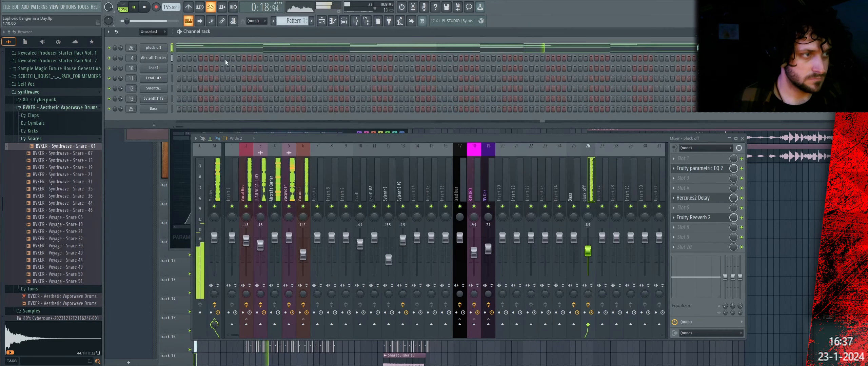
Review the playlist arrangement down to Track 18 and play the sections around bars 8 and 17.
{"action": "left_click", "coordinate": [818, 242]}
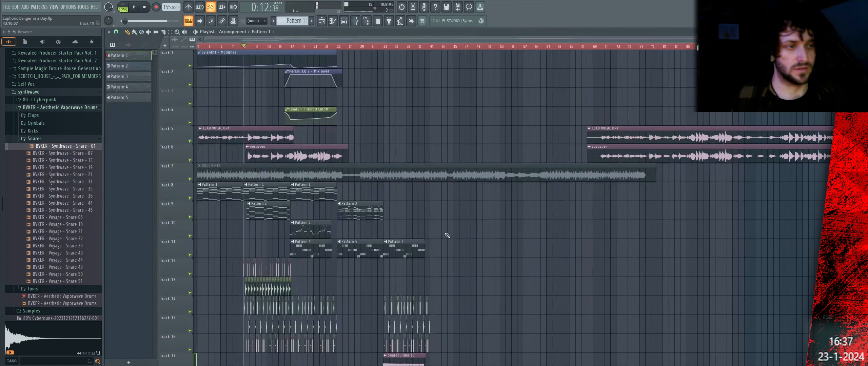
{"action": "scroll", "coordinate": [410, 107], "scroll_direction": "down", "scroll_amount": 6}
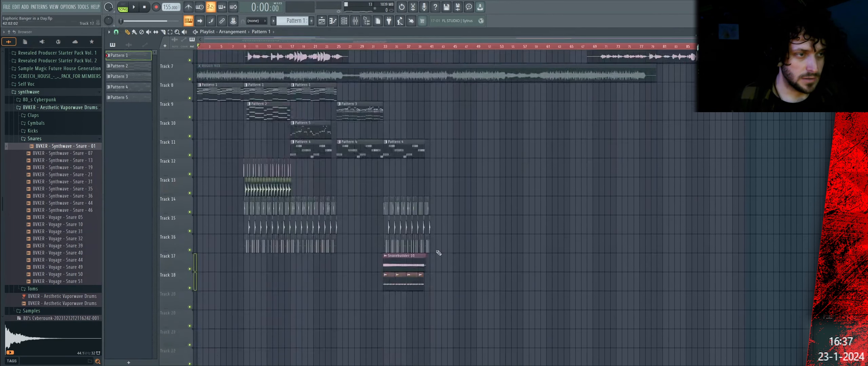
{"action": "scroll", "coordinate": [438, 252], "scroll_direction": "up", "scroll_amount": 6}
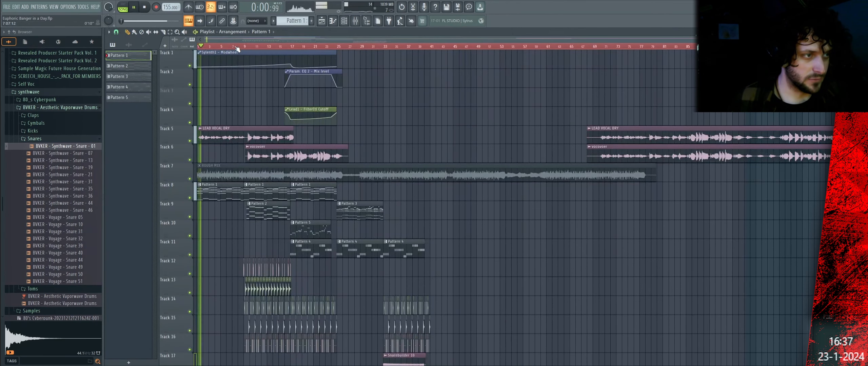
{"action": "key", "text": "space"}
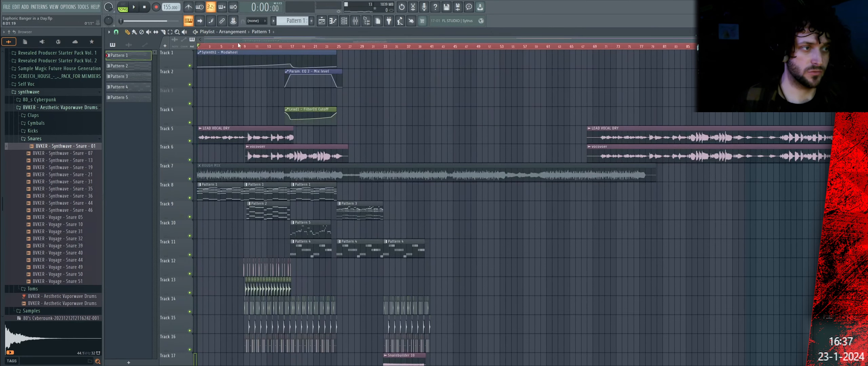
{"action": "key", "text": "space"}
{"action": "scroll", "coordinate": [241, 50], "scroll_direction": "up", "scroll_amount": 4}
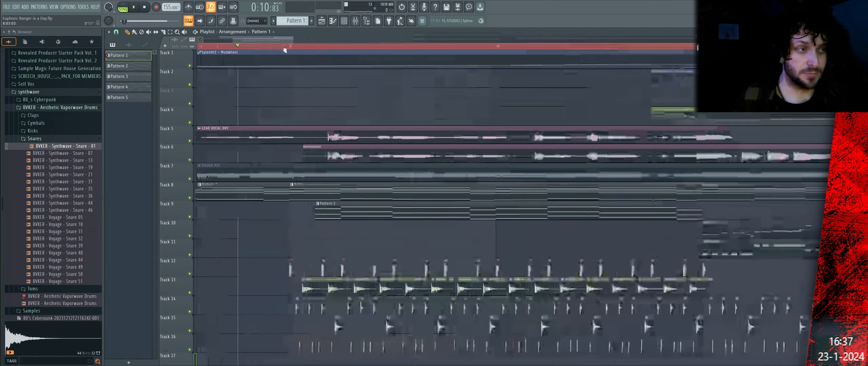
{"action": "scroll", "coordinate": [283, 49], "scroll_direction": "down", "scroll_amount": 2}
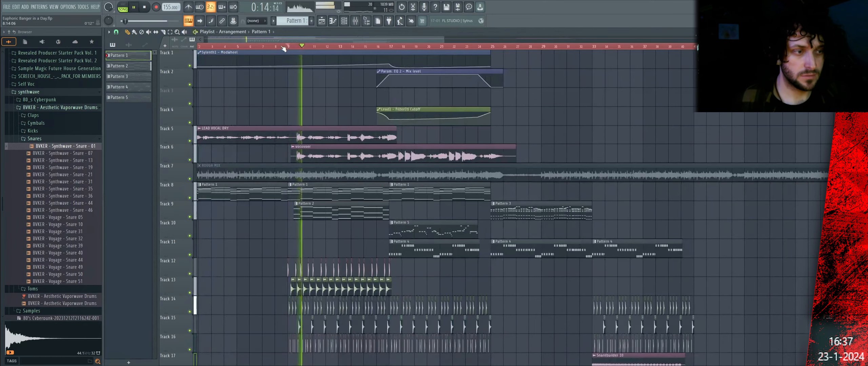
{"action": "scroll", "coordinate": [283, 49], "scroll_direction": "down", "scroll_amount": 1}
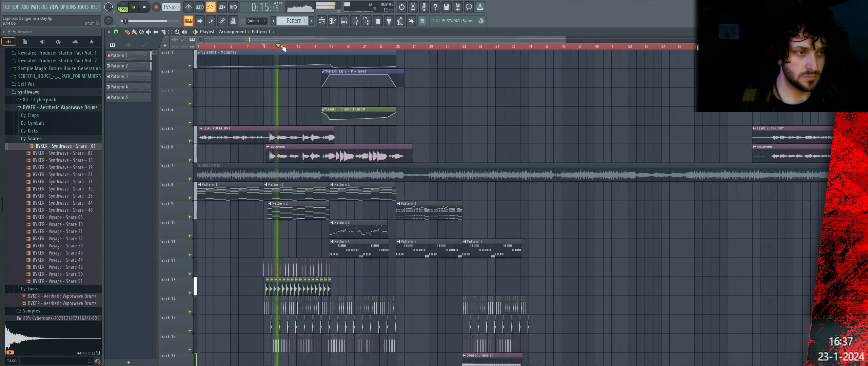
{"action": "left_click", "coordinate": [322, 48]}
{"action": "scroll", "coordinate": [347, 49], "scroll_direction": "up", "scroll_amount": 2}
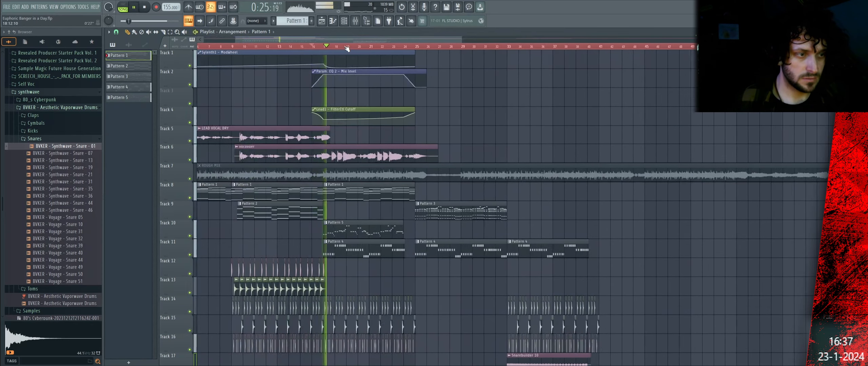
Try a copy of the Pattern 2 clip from about bar 17 on Track 9, and remove it again.
{"action": "left_click", "coordinate": [304, 213]}
{"action": "left_click_drag", "start_coordinate": [316, 214], "coordinate": [321, 215]}
{"action": "key", "text": "ctrl+z"}
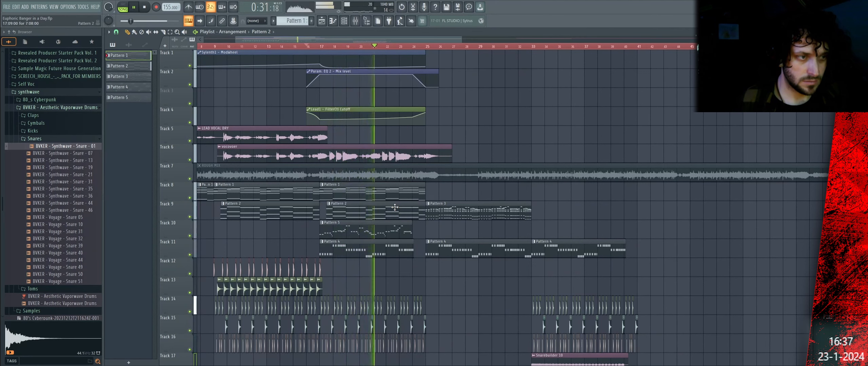
{"action": "right_click", "coordinate": [395, 207]}
Extend the first LEAD VOCAL DRY clip on Track 5 to about bar 26 and check it in playback from bar 16.
{"action": "left_click_drag", "start_coordinate": [327, 137], "coordinate": [439, 128]}
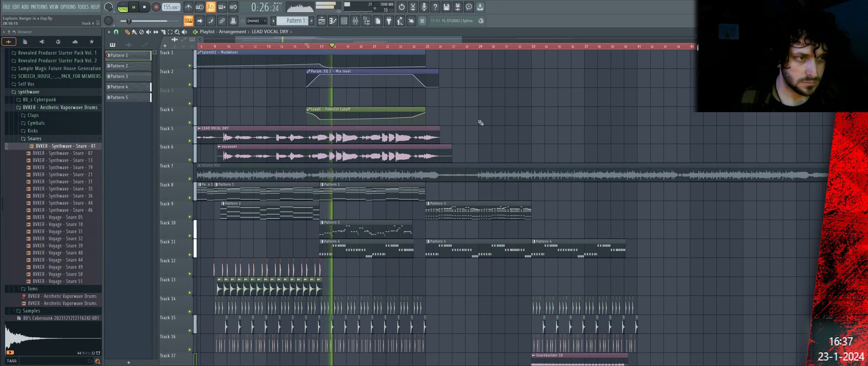
{"action": "key", "text": "space"}
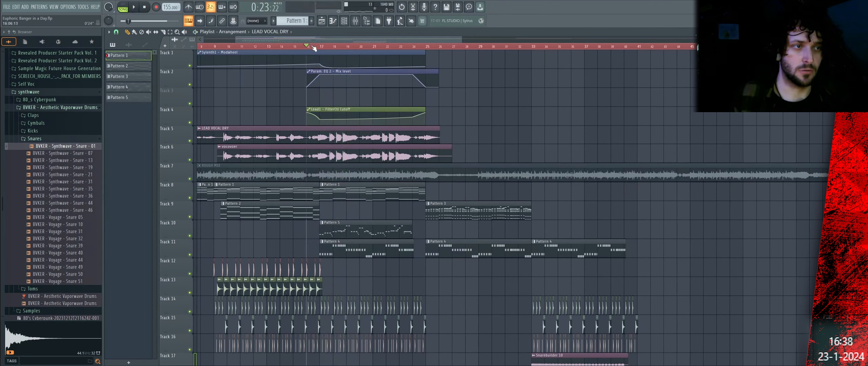
{"action": "key", "text": "space"}
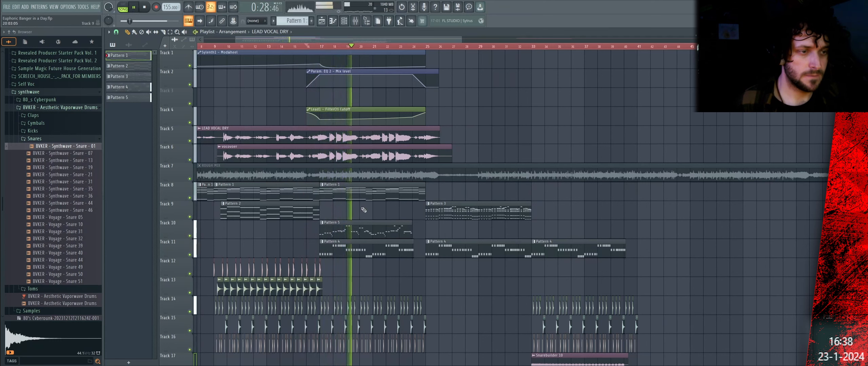
{"action": "key", "text": "space"}
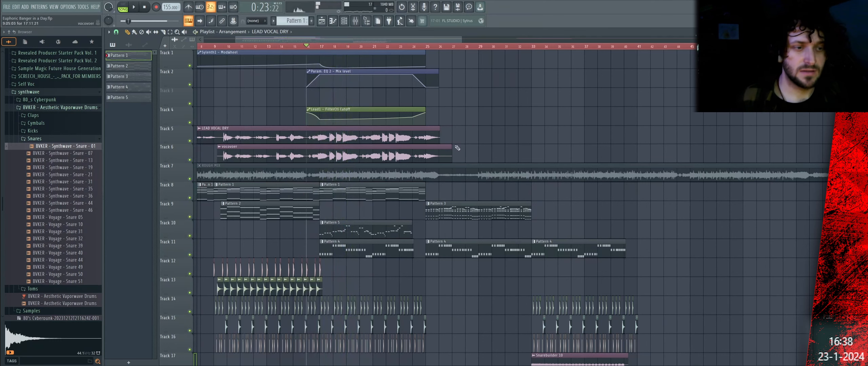
Play the arrangement from bar 25 and shorten the first vocal clip on Track 6 to end at about bar 24.
{"action": "left_click", "coordinate": [426, 47]}
{"action": "key", "text": "space"}
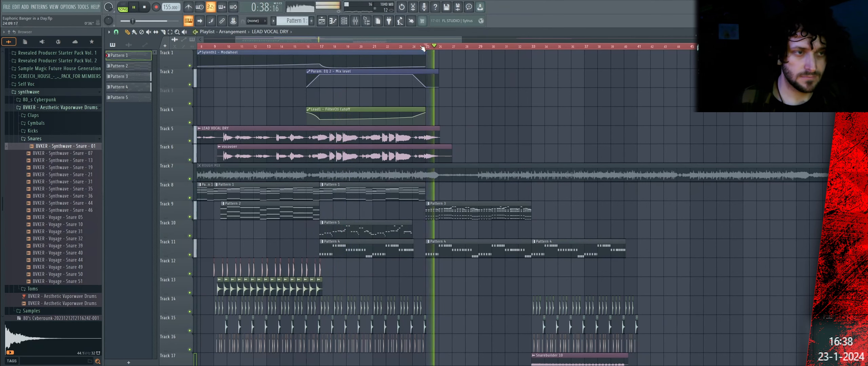
{"action": "left_click_drag", "start_coordinate": [451, 152], "coordinate": [412, 152]}
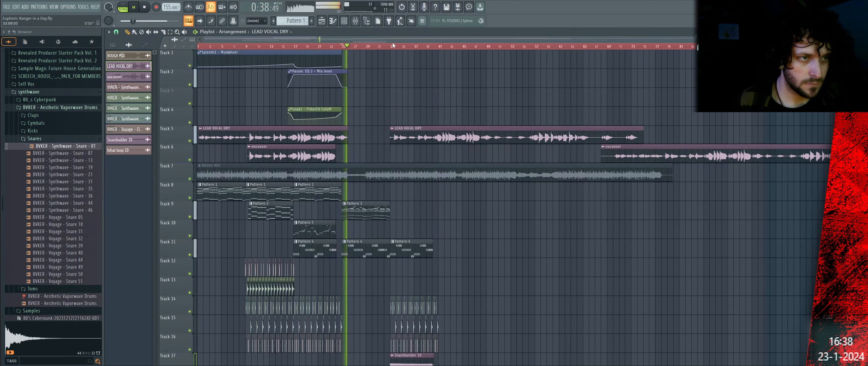
Play the arrangement from bar 33 and inspect the second LEAD VOCAL DRY clip on Track 5.
{"action": "left_click", "coordinate": [391, 47]}
{"action": "scroll", "coordinate": [391, 49], "scroll_direction": "up", "scroll_amount": 6}
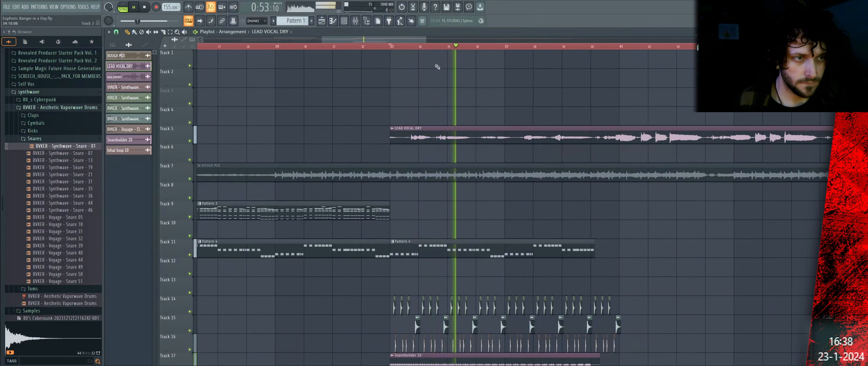
{"action": "scroll", "coordinate": [442, 49], "scroll_direction": "down", "scroll_amount": 5}
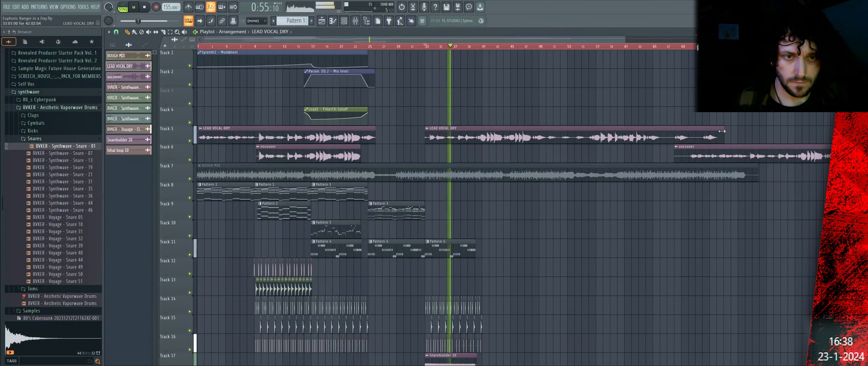
{"action": "left_click", "coordinate": [487, 129]}
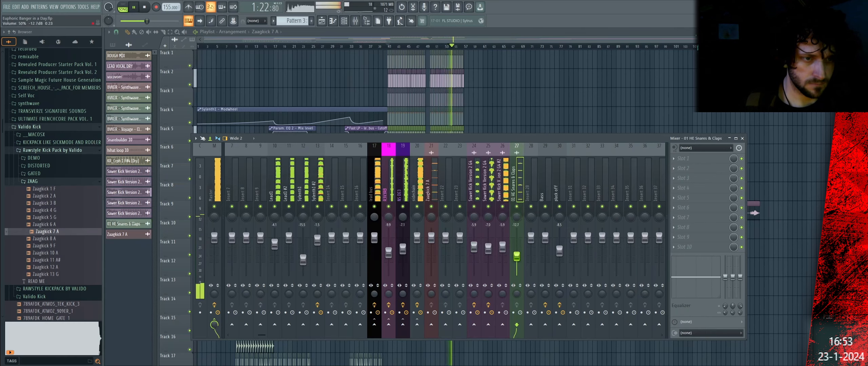
Hide the mixer, play the arrangement from the start and review the clips on Tracks 1 to 18.
{"action": "key", "text": "F9"}
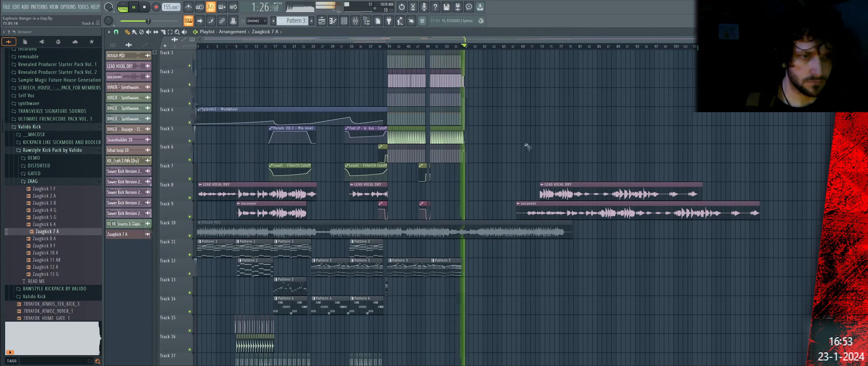
{"action": "key", "text": "space"}
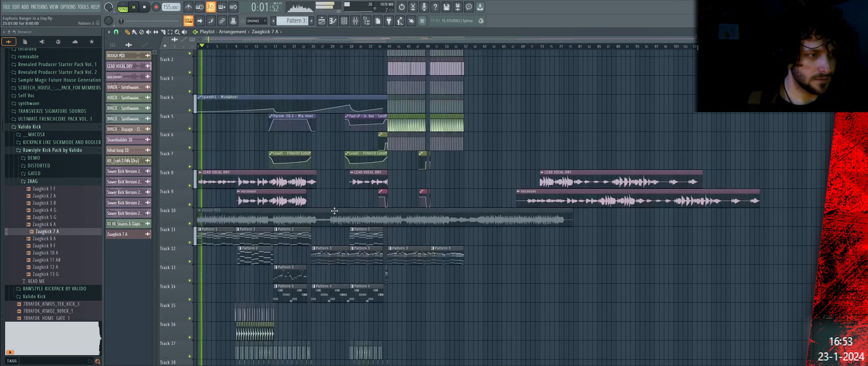
{"action": "scroll", "coordinate": [349, 214], "scroll_direction": "down", "scroll_amount": 6}
{"action": "key", "text": "space"}
{"action": "scroll", "coordinate": [348, 215], "scroll_direction": "up", "scroll_amount": 6}
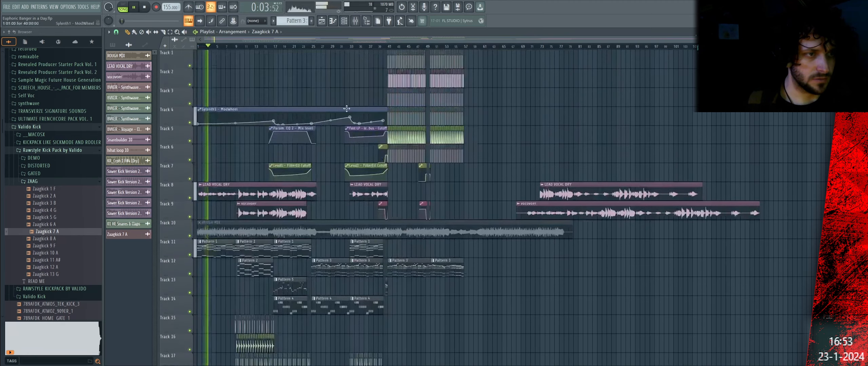
Select all automation clips on Tracks 4 to 9 and move them down to Tracks 27 to 31.
{"action": "left_click_drag", "start_coordinate": [204, 102], "coordinate": [387, 184]}
{"action": "left_click_drag", "start_coordinate": [371, 210], "coordinate": [462, 205]}
{"action": "scroll", "coordinate": [461, 194], "scroll_direction": "down", "scroll_amount": 5}
{"action": "key", "text": "shift+Down"}
{"action": "key", "text": "shift+Down"}
{"action": "key", "text": "shift+Down"}
{"action": "key", "text": "shift+Down"}
{"action": "key", "text": "shift+Down"}
{"action": "key", "text": "shift+Down"}
{"action": "key", "text": "shift+Down"}
{"action": "key", "text": "shift+Down"}
{"action": "key", "text": "shift+Down"}
{"action": "key", "text": "shift+Down"}
{"action": "key", "text": "shift+Down"}
{"action": "key", "text": "shift+Down"}
{"action": "key", "text": "shift+Down"}
{"action": "key", "text": "shift+Down"}
{"action": "key", "text": "shift+Down"}
{"action": "key", "text": "shift+Down"}
{"action": "key", "text": "shift+Down"}
{"action": "key", "text": "shift+Down"}
{"action": "key", "text": "shift+Down"}
{"action": "key", "text": "shift+Down"}
{"action": "key", "text": "shift+Down"}
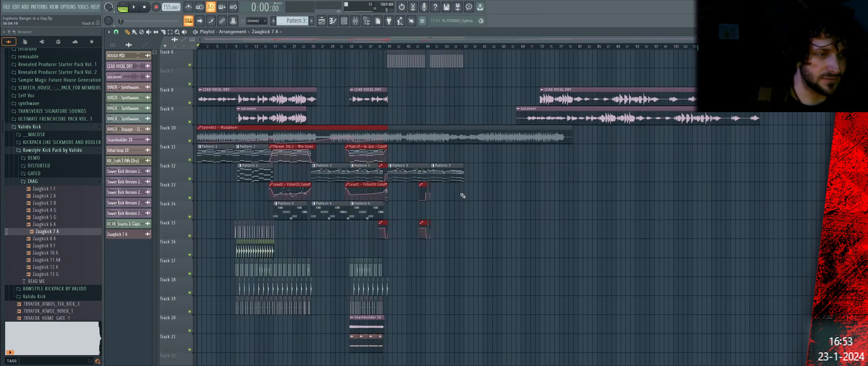
{"action": "left_click", "coordinate": [461, 194], "text": "ctrl"}
{"action": "scroll", "coordinate": [463, 196], "scroll_direction": "down", "scroll_amount": 5}
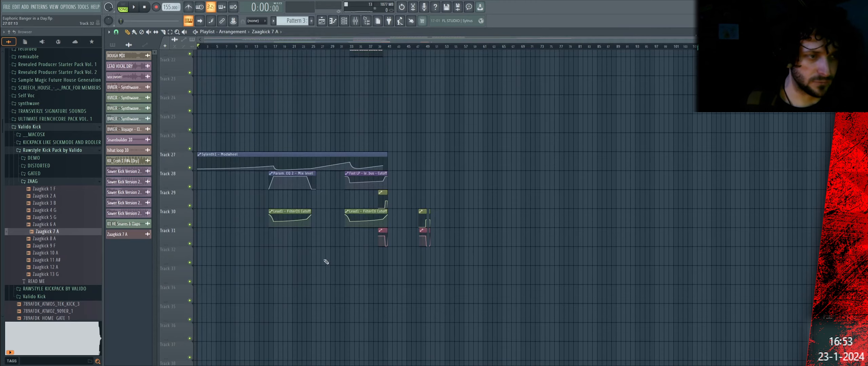
{"action": "scroll", "coordinate": [331, 257], "scroll_direction": "up", "scroll_amount": 20}
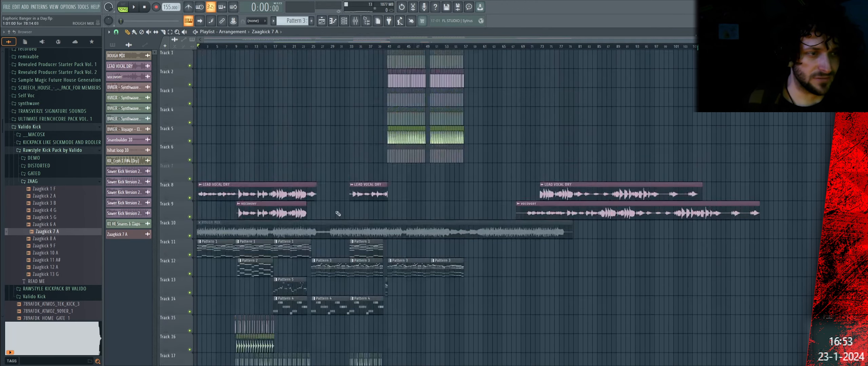
Stop playback and set the playlist time selection to bars 1 to 17.
{"action": "scroll", "coordinate": [379, 47], "scroll_direction": "right", "scroll_amount": 1}
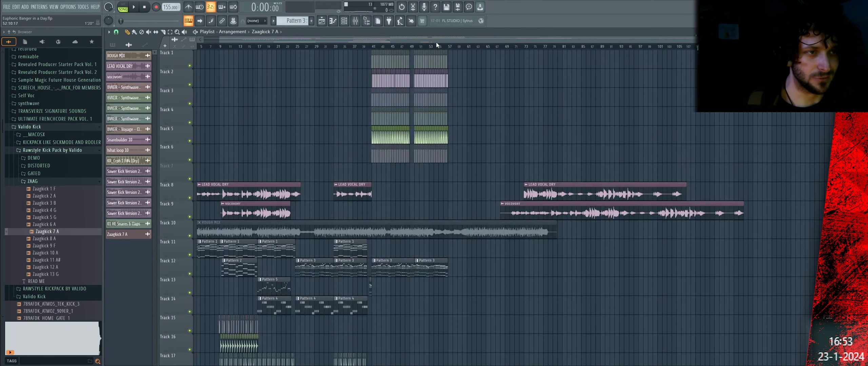
{"action": "scroll", "coordinate": [509, 156], "scroll_direction": "down", "scroll_amount": 20}
{"action": "scroll", "coordinate": [543, 217], "scroll_direction": "left", "scroll_amount": 1}
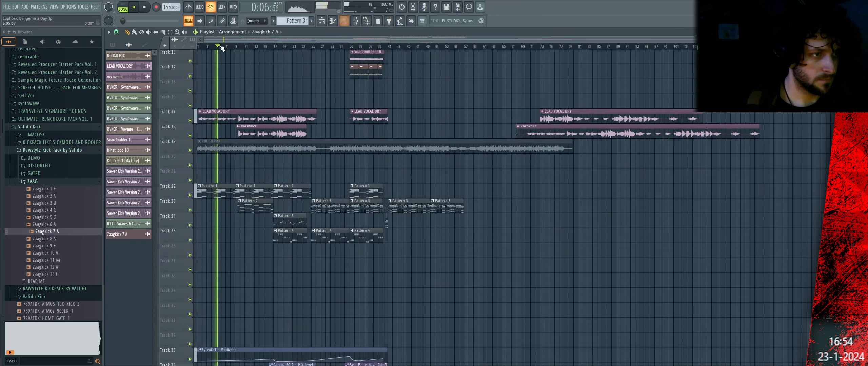
{"action": "key", "text": "space"}
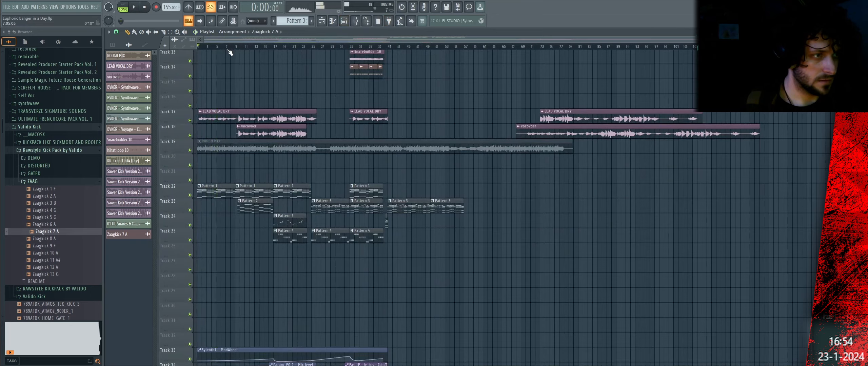
{"action": "scroll", "coordinate": [239, 42], "scroll_direction": "up", "scroll_amount": 3}
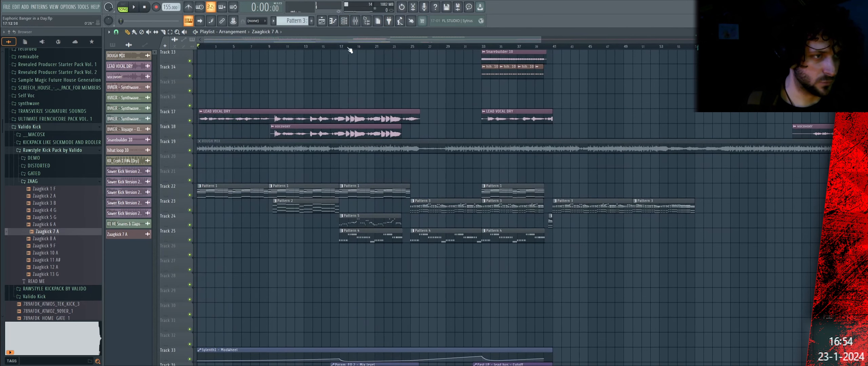
{"action": "left_click_drag", "start_coordinate": [342, 48], "coordinate": [199, 46]}
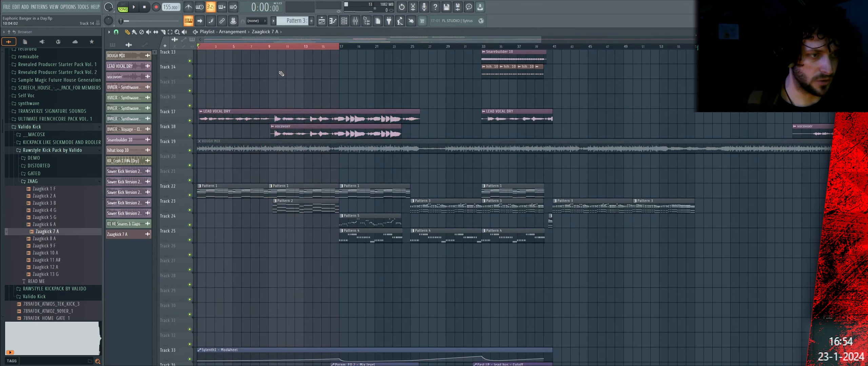
{"action": "scroll", "coordinate": [315, 80], "scroll_direction": "down", "scroll_amount": 2}
{"action": "scroll", "coordinate": [315, 80], "scroll_direction": "up", "scroll_amount": 4}
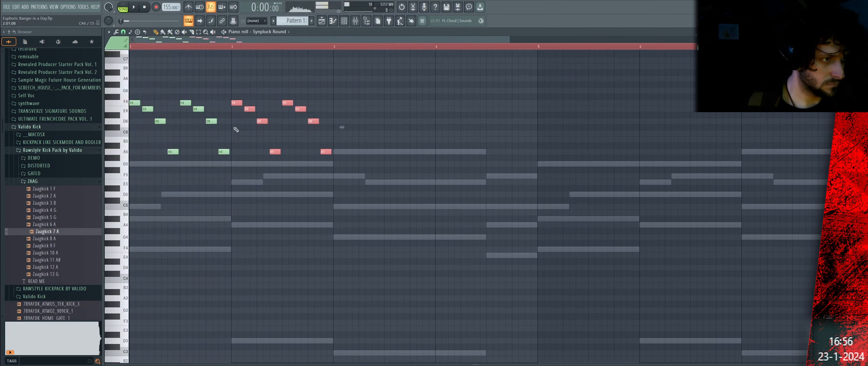
Lengthen the Synpluck Round F6 note at bar 2 to start slightly earlier, and duplicate the whole two-bar phrase after itself.
{"action": "key", "text": "space"}
{"action": "left_click_drag", "start_coordinate": [236, 104], "coordinate": [240, 106]}
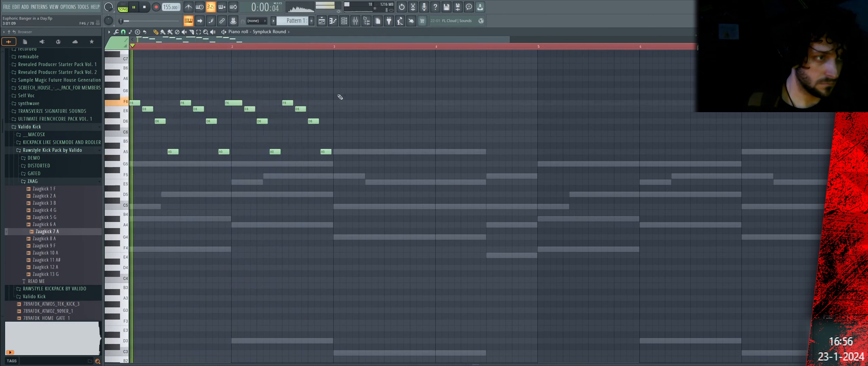
{"action": "left_click_drag", "start_coordinate": [359, 82], "coordinate": [98, 203]}
{"action": "key", "text": "ctrl+b"}
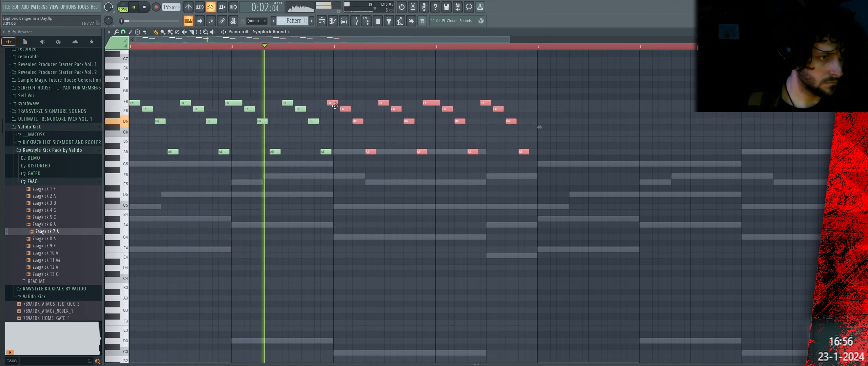
{"action": "scroll", "coordinate": [498, 127], "scroll_direction": "down", "scroll_amount": 3}
{"action": "left_click", "coordinate": [337, 68], "text": "ctrl"}
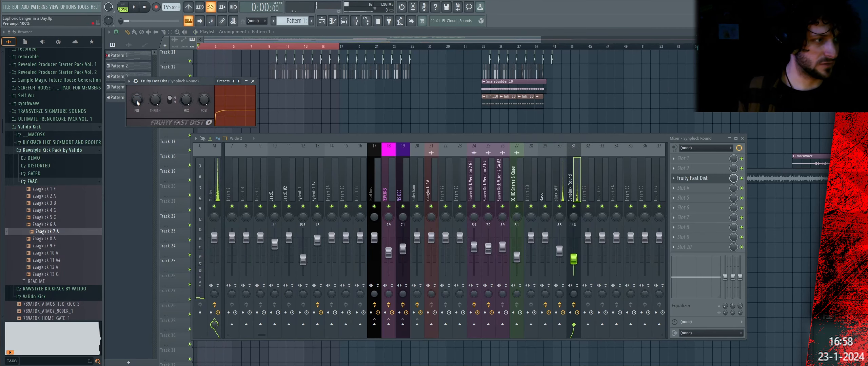
Create an automation clip for the Fruity Fast Dist pre amp on Synpluck Round and adjust its curve point near bar 5.
{"action": "right_click", "coordinate": [137, 102]}
{"action": "left_click", "coordinate": [173, 152]}
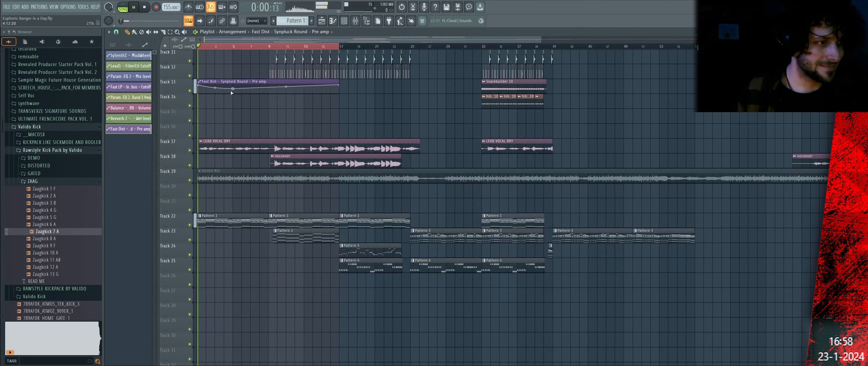
{"action": "key", "text": "space"}
{"action": "left_click_drag", "start_coordinate": [233, 88], "coordinate": [218, 89]}
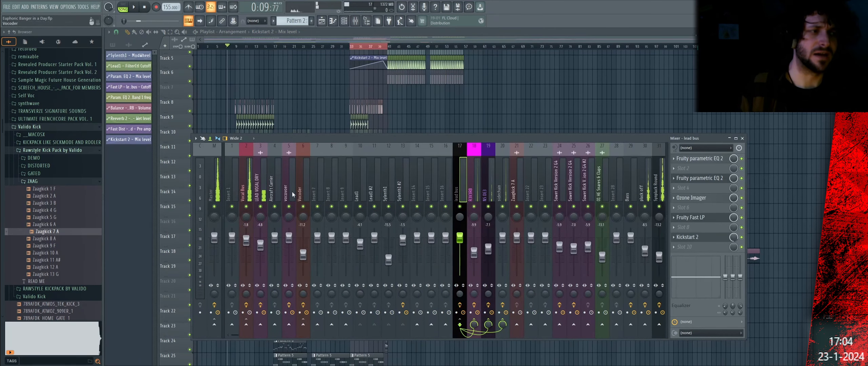
Load Fruity Fast Dist into effect slot 5 of the LEAD VOCAL DRY mixer track.
{"action": "left_click", "coordinate": [252, 187]}
{"action": "left_click", "coordinate": [255, 186]}
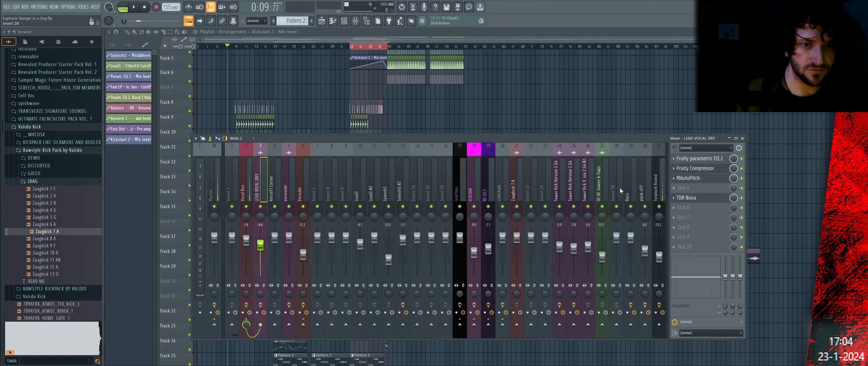
{"action": "scroll", "coordinate": [700, 193], "scroll_direction": "down", "scroll_amount": 5}
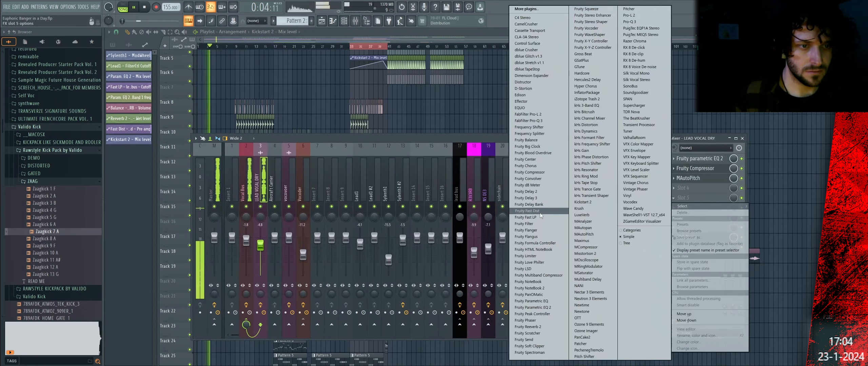
{"action": "left_click", "coordinate": [532, 211]}
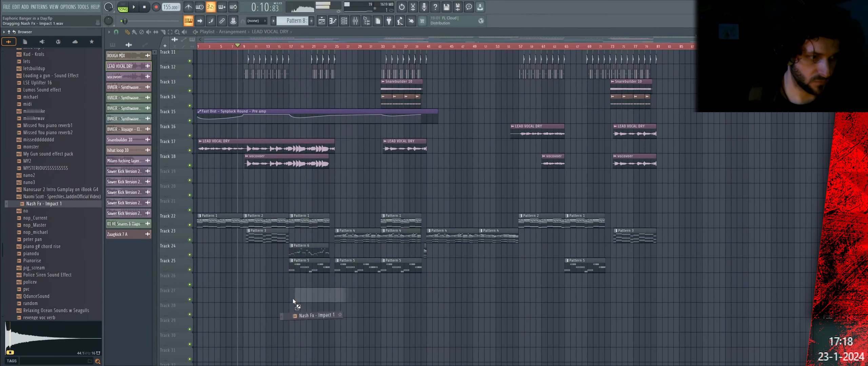
Place the Nash Fx - Impact 1 sample on Track 27 at bar 17.
{"action": "left_click_drag", "start_coordinate": [293, 298], "coordinate": [290, 299]}
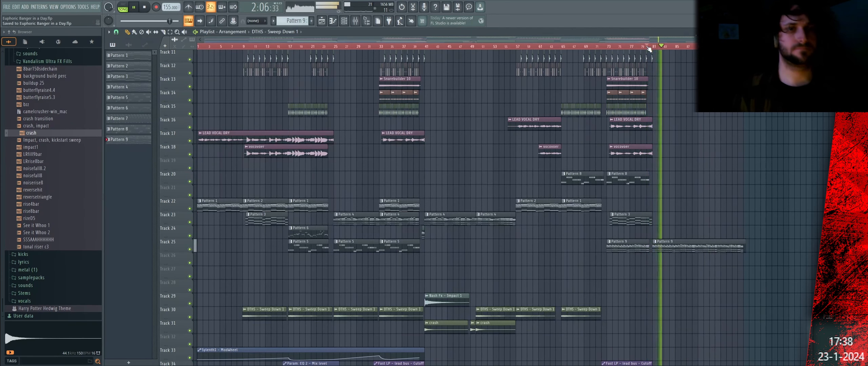
Stop playback, save the project and look over the arranged tracks.
{"action": "key", "text": "space"}
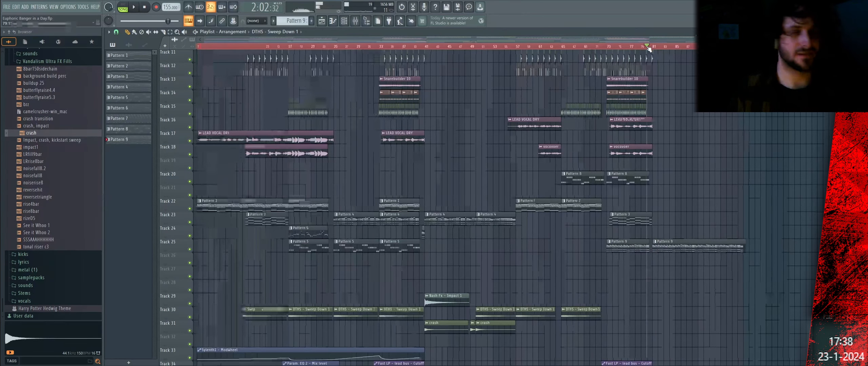
{"action": "key", "text": "ctrl+s"}
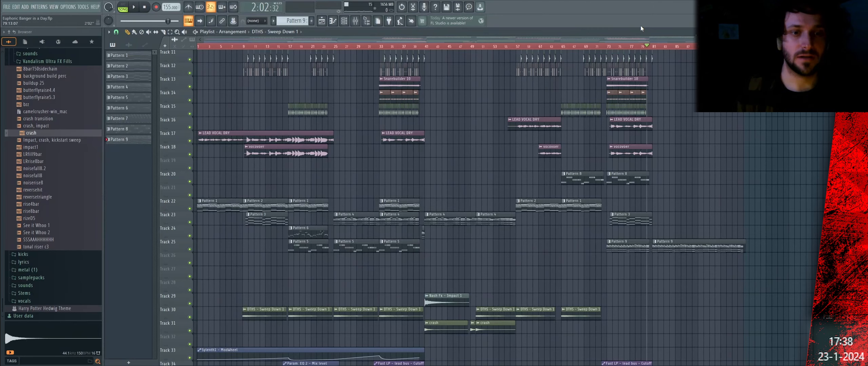
{"action": "scroll", "coordinate": [703, 124], "scroll_direction": "up", "scroll_amount": 3}
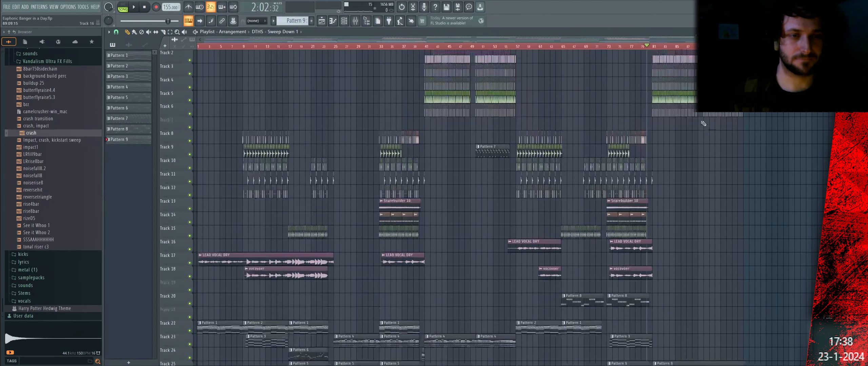
{"action": "scroll", "coordinate": [703, 123], "scroll_direction": "down", "scroll_amount": 2}
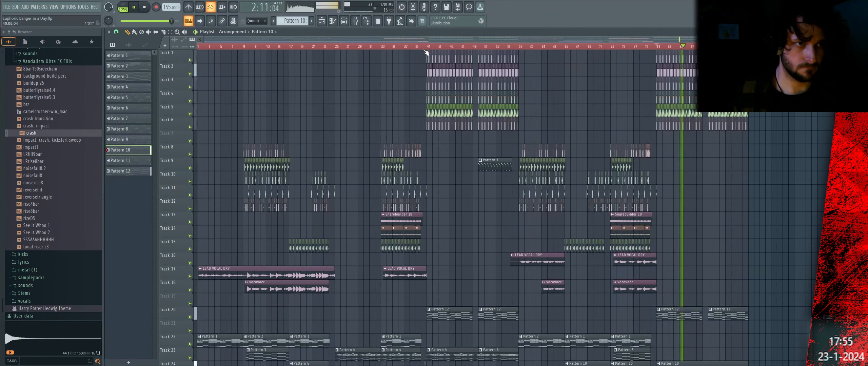
Play the drop from bar 40 and review the arrangement down to the automation tracks.
{"action": "left_click", "coordinate": [426, 46]}
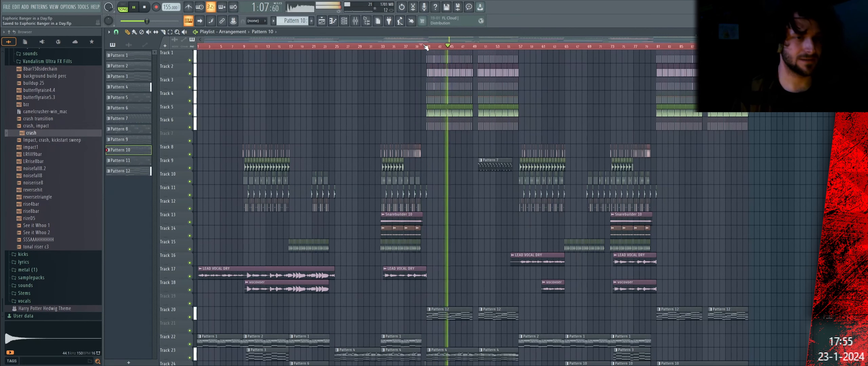
{"action": "scroll", "coordinate": [481, 193], "scroll_direction": "down", "scroll_amount": 3}
{"action": "key", "text": "space"}
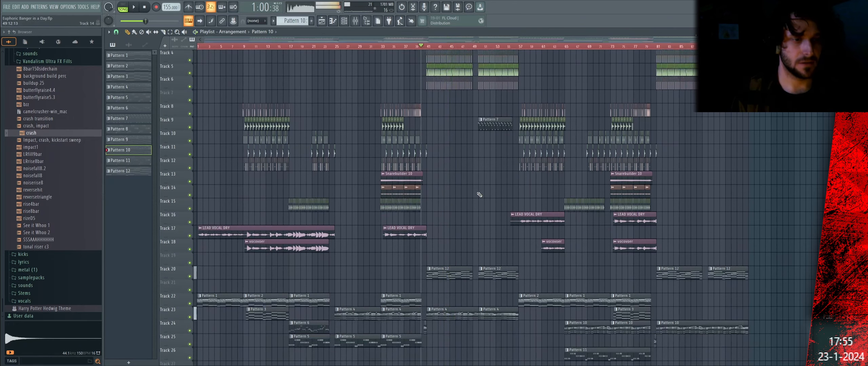
{"action": "scroll", "coordinate": [479, 194], "scroll_direction": "down", "scroll_amount": 3}
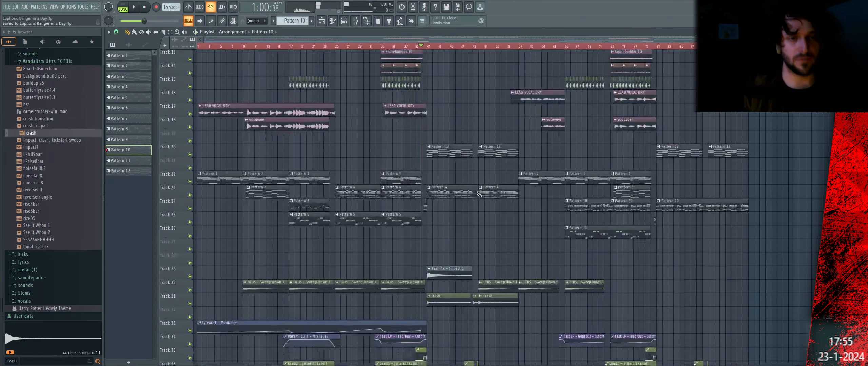
{"action": "scroll", "coordinate": [479, 194], "scroll_direction": "up", "scroll_amount": 4}
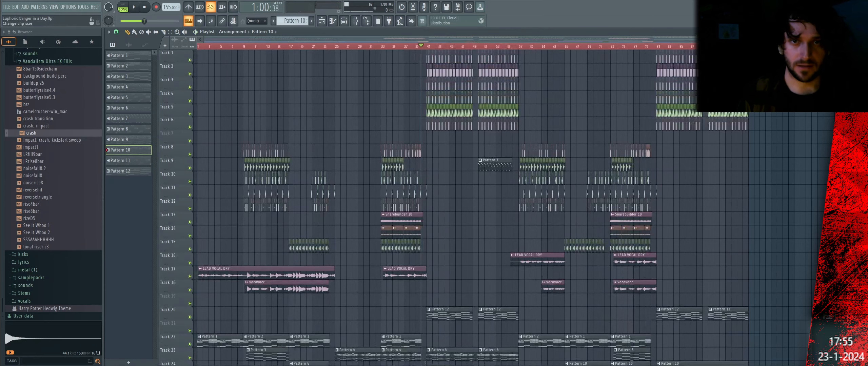
Check the project credits and working time in the project info, and close the settings.
{"action": "key", "text": "F11"}
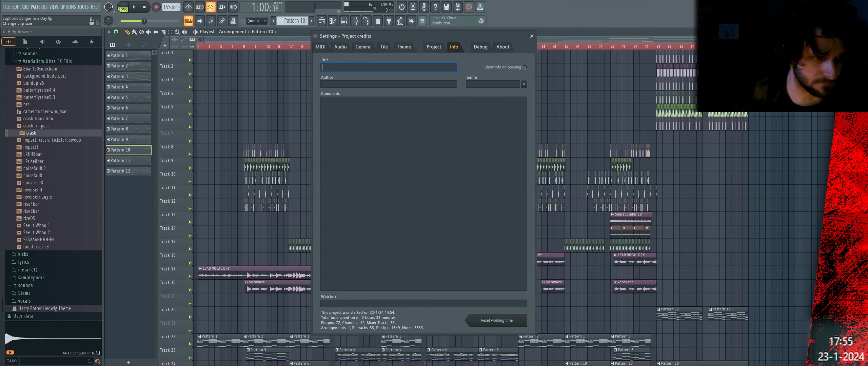
{"action": "left_click", "coordinate": [532, 36]}
Copy the Sylenth1 - ModWheel automation clip on Track 33 to start at bar 57.
{"action": "key", "text": "space"}
{"action": "scroll", "coordinate": [307, 206], "scroll_direction": "down", "scroll_amount": 7}
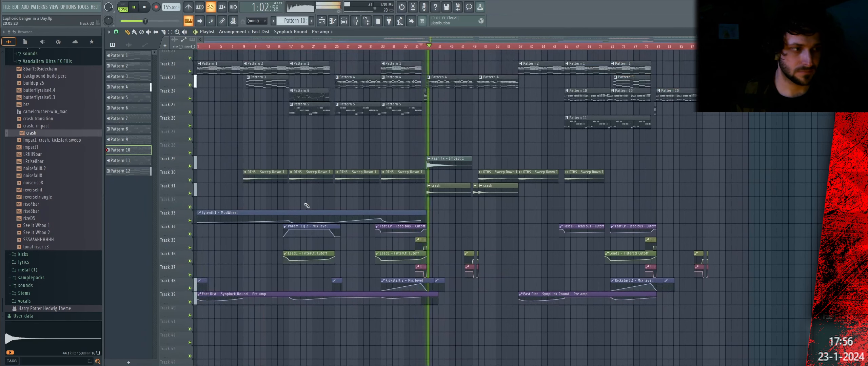
{"action": "left_click_drag", "start_coordinate": [294, 214], "coordinate": [616, 214]}
{"action": "key", "text": "space"}
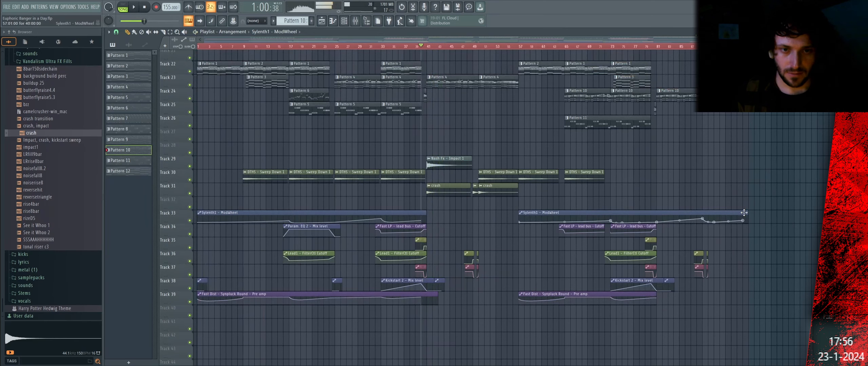
Look over the arranged tracks from the automation up to Track 1 and save the project.
{"action": "scroll", "coordinate": [686, 221], "scroll_direction": "up", "scroll_amount": 5}
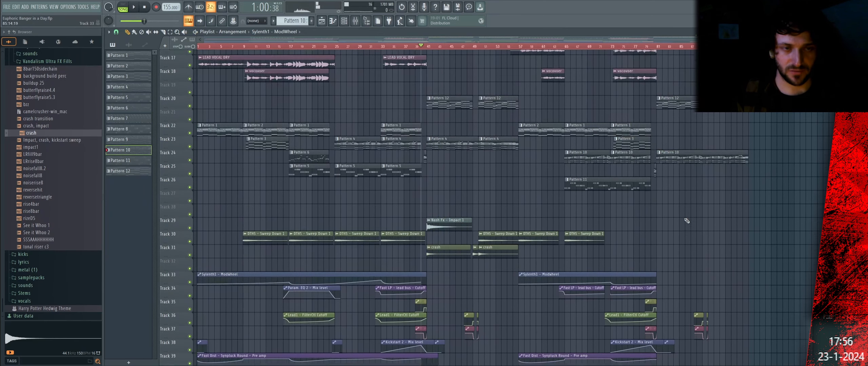
{"action": "scroll", "coordinate": [692, 236], "scroll_direction": "up", "scroll_amount": 15}
{"action": "key", "text": "ctrl+s"}
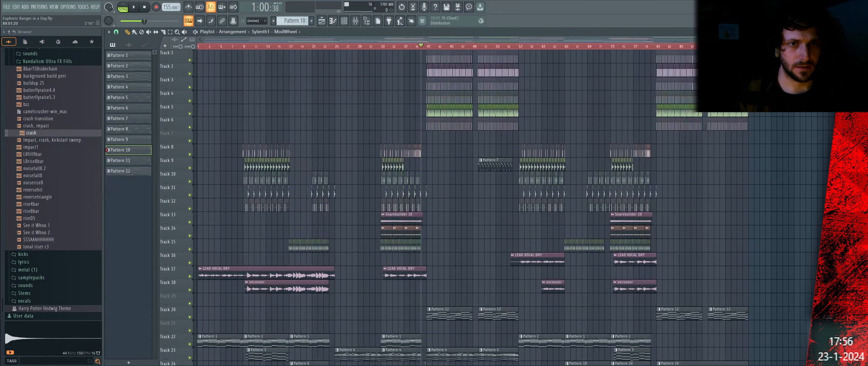
{"action": "key", "text": "End"}
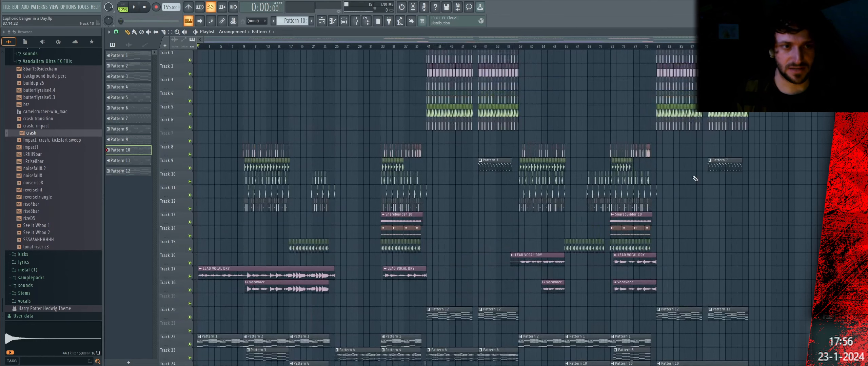
Set the playlist snap to 1/4 beat and play the build-up from bar 33.
{"action": "scroll", "coordinate": [434, 207], "scroll_direction": "down", "scroll_amount": 7}
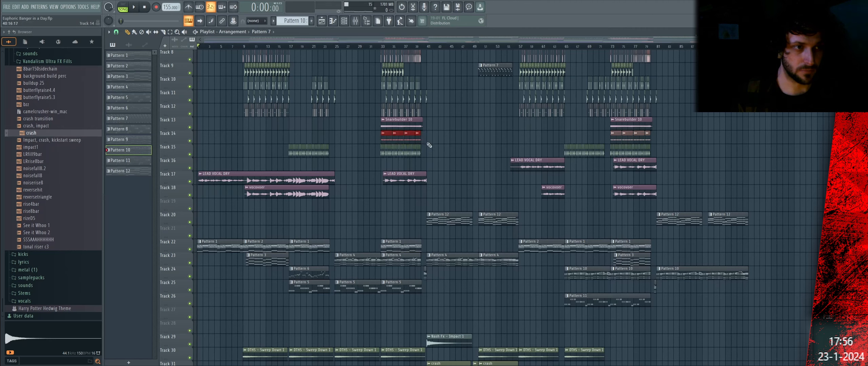
{"action": "scroll", "coordinate": [432, 151], "scroll_direction": "up", "scroll_amount": 3}
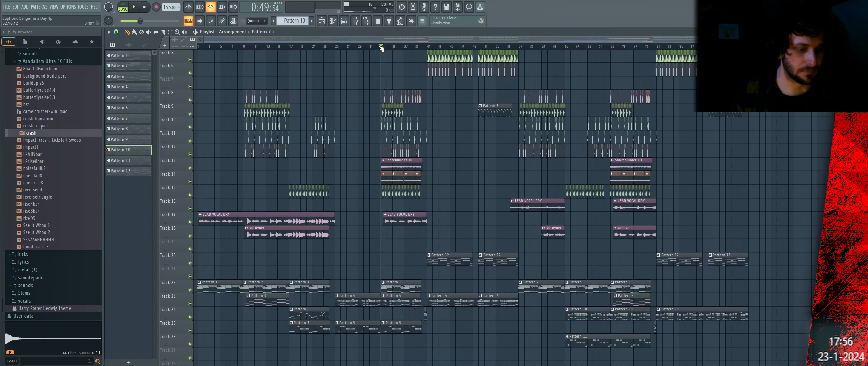
{"action": "scroll", "coordinate": [408, 44], "scroll_direction": "up", "scroll_amount": 6}
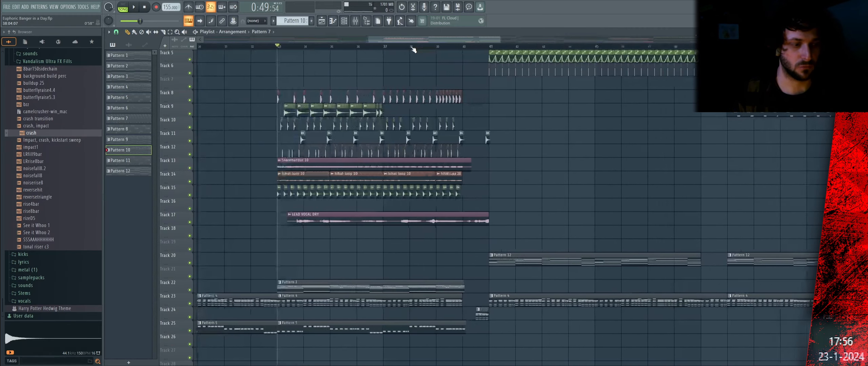
{"action": "left_click", "coordinate": [116, 31]}
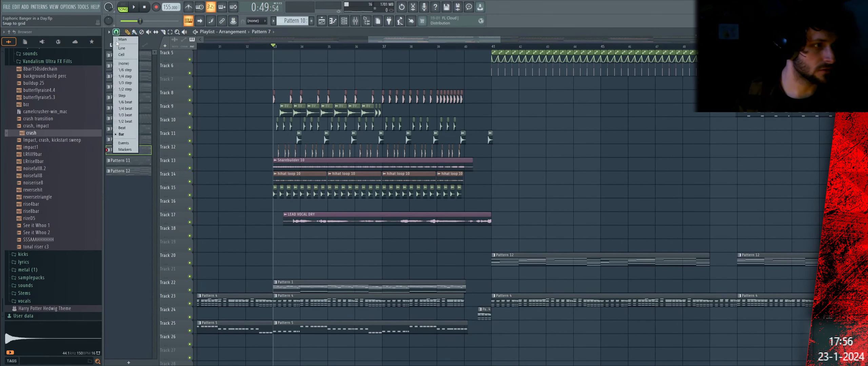
{"action": "left_click", "coordinate": [123, 109]}
{"action": "scroll", "coordinate": [62, 134], "scroll_direction": "up", "scroll_amount": 5}
{"action": "key", "text": "space"}
Browse the SWR Straight 155bpm drum loops and change the declicking mode of the SWR - Hihat Loop 3 audio clip.
{"action": "left_click", "coordinate": [25, 137]}
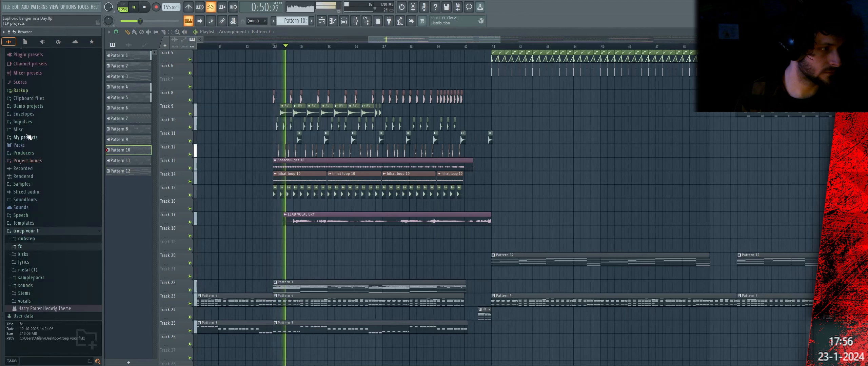
{"action": "left_click", "coordinate": [25, 285]}
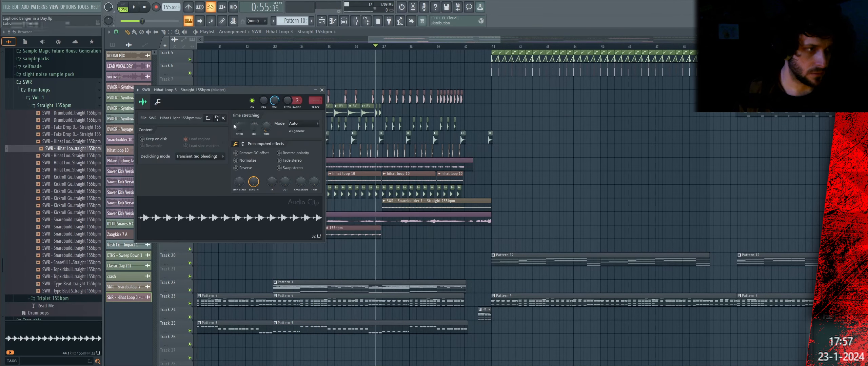
{"action": "left_click", "coordinate": [209, 157]}
{"action": "left_click", "coordinate": [203, 183]}
{"action": "key", "text": "Escape"}
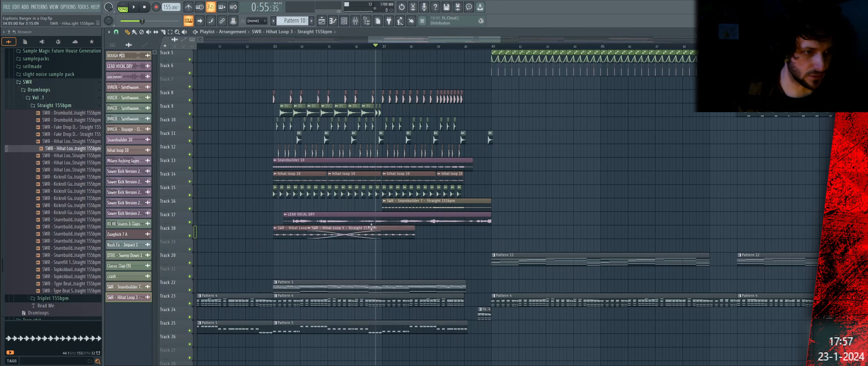
Reposition the second SWR - Hihat Loop 3 clip on Track 18 and copy the build-up's hihat loop 10 clips into the drop on Track 14.
{"action": "left_click_drag", "start_coordinate": [372, 227], "coordinate": [328, 227]}
{"action": "scroll", "coordinate": [285, 48], "scroll_direction": "down", "scroll_amount": 5}
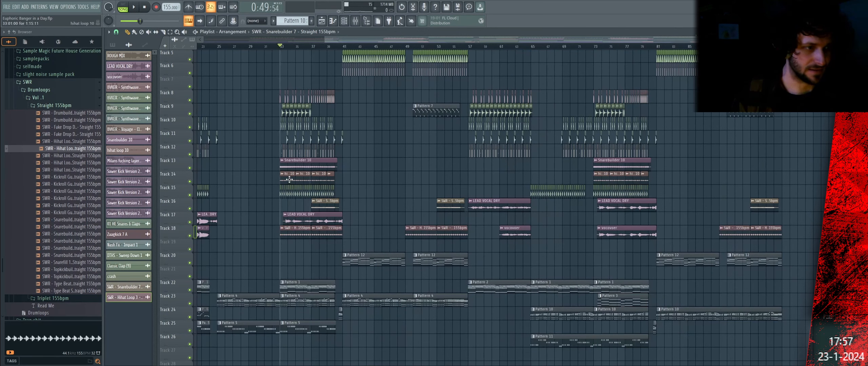
{"action": "left_click_drag", "start_coordinate": [295, 180], "coordinate": [364, 180]}
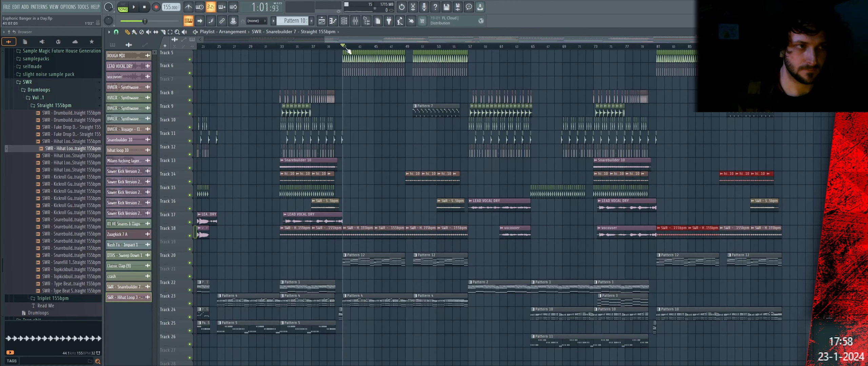
Play the first drop from bar 41 and review the added hihats, crashes and impacts down to the automation tracks.
{"action": "key", "text": "space"}
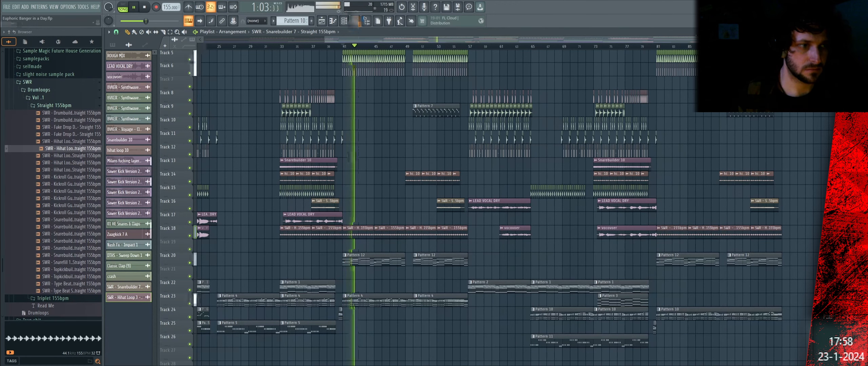
{"action": "left_click", "coordinate": [344, 21]}
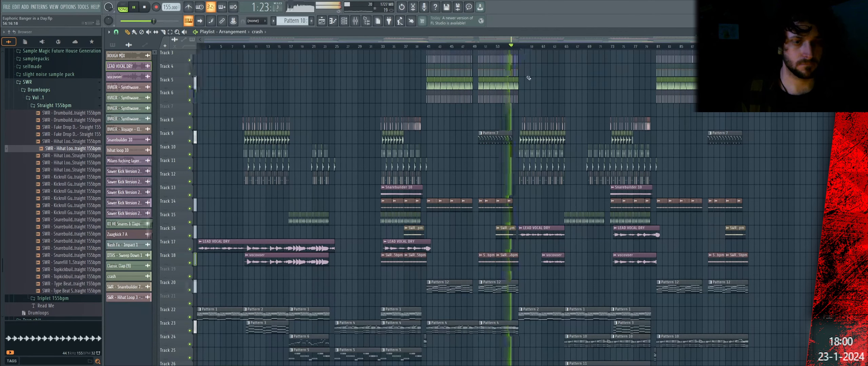
{"action": "scroll", "coordinate": [541, 69], "scroll_direction": "down", "scroll_amount": 5}
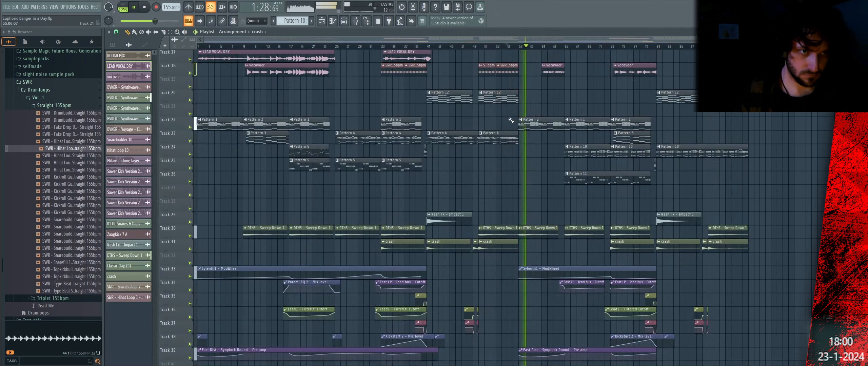
{"action": "key", "text": "space"}
Check the project's working time in the project info and close the settings.
{"action": "scroll", "coordinate": [492, 57], "scroll_direction": "up", "scroll_amount": 6}
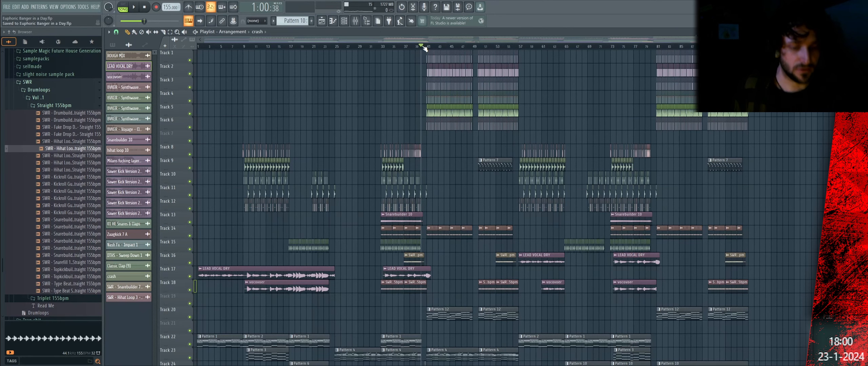
{"action": "key", "text": "F11"}
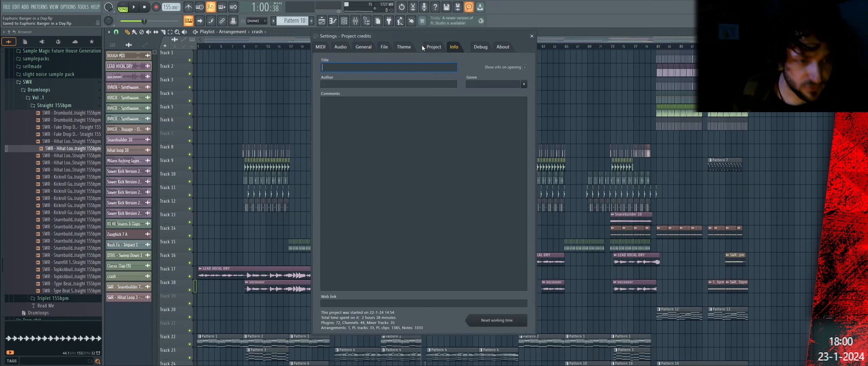
{"action": "left_click", "coordinate": [530, 37]}
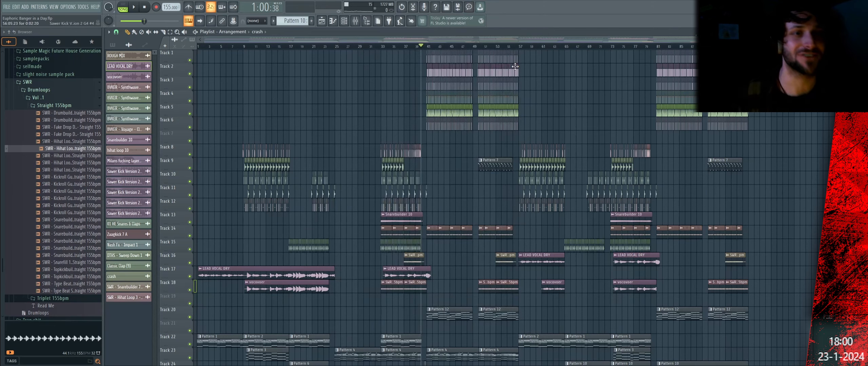
Play the second drop and replay its closing bars from around bar 93.
{"action": "key", "text": "space"}
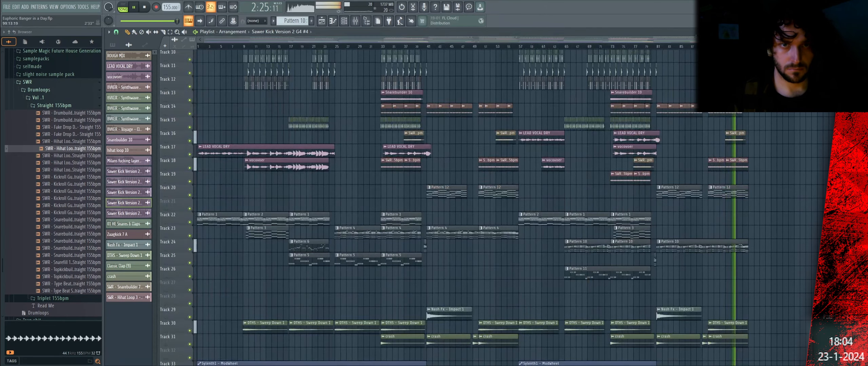
{"action": "scroll", "coordinate": [670, 215], "scroll_direction": "up", "scroll_amount": 5}
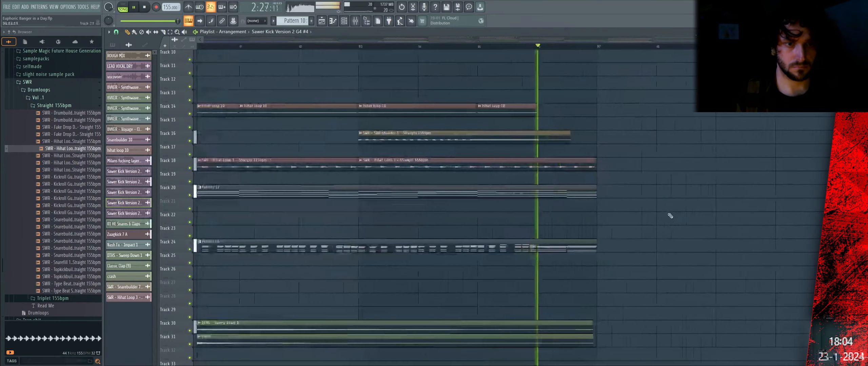
{"action": "scroll", "coordinate": [669, 216], "scroll_direction": "up", "scroll_amount": 4}
{"action": "left_click", "coordinate": [412, 47]}
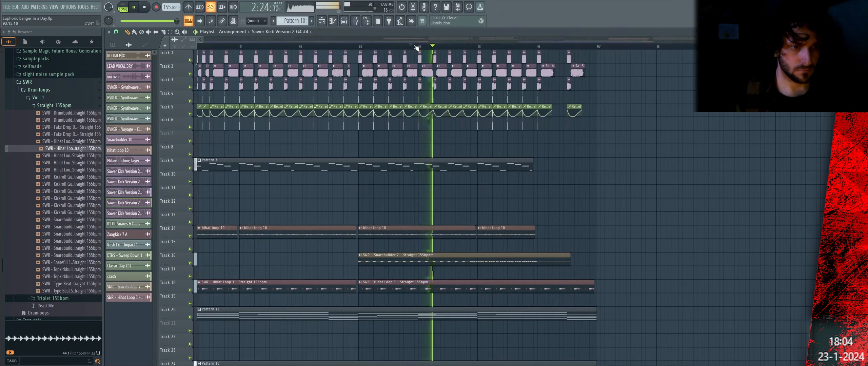
{"action": "key", "text": "space"}
Make the Sower Kick Version 2 G4 clip on Track 8 in bar 94 unique and compare its settings with the Track 2 kick.
{"action": "scroll", "coordinate": [479, 49], "scroll_direction": "up", "scroll_amount": 4}
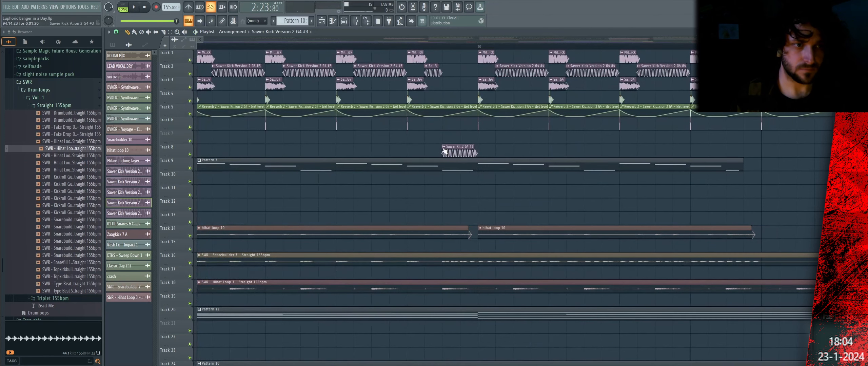
{"action": "left_click", "coordinate": [443, 148]}
{"action": "left_click", "coordinate": [462, 211]}
{"action": "double_click", "coordinate": [455, 147]}
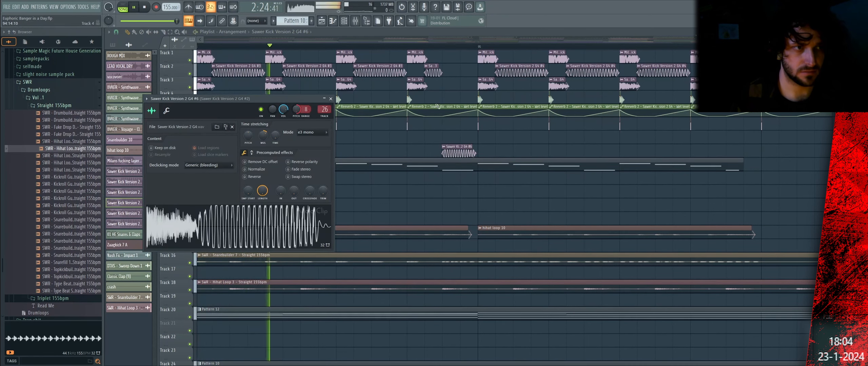
{"action": "key", "text": "space"}
{"action": "double_click", "coordinate": [387, 75]}
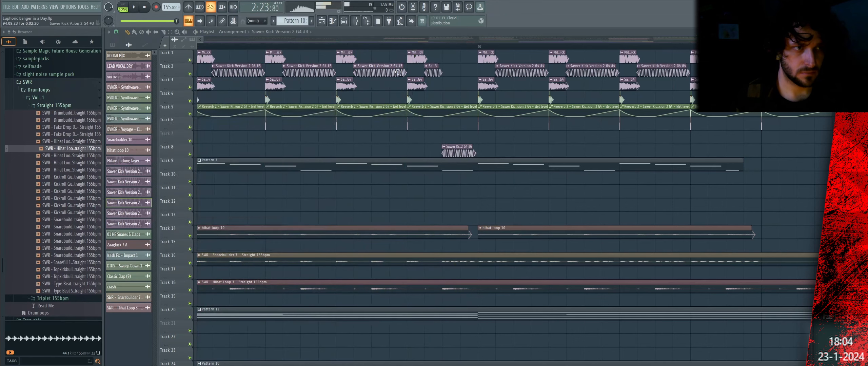
{"action": "double_click", "coordinate": [450, 147]}
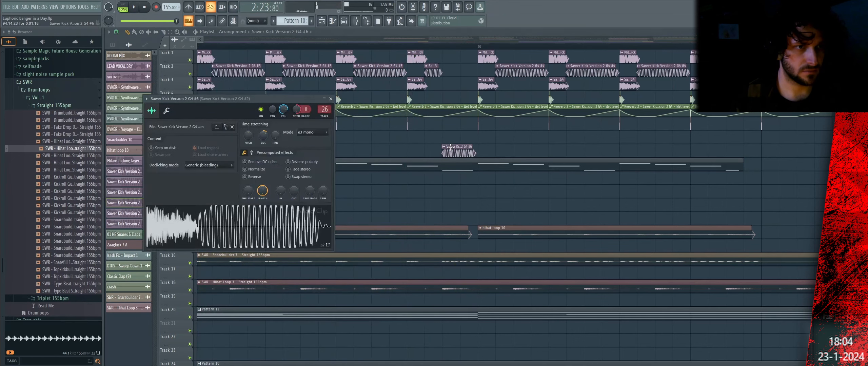
Remove the unique Sower Kick clip from Track 8, play the passage without it, and place the clip back.
{"action": "right_click", "coordinate": [454, 153]}
{"action": "key", "text": "space"}
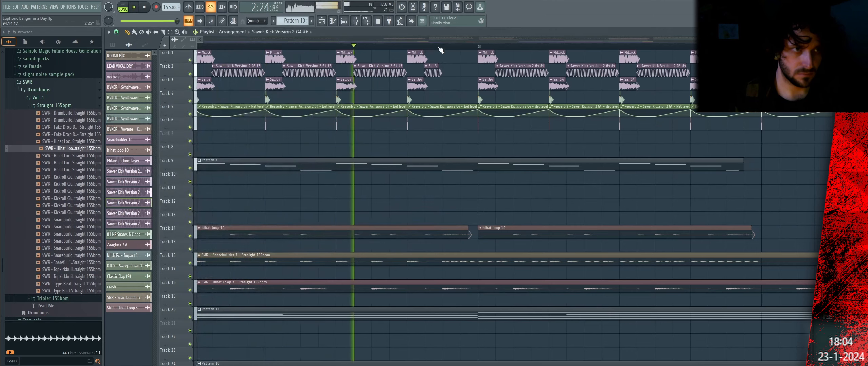
{"action": "key", "text": "space"}
{"action": "key", "text": "space"}
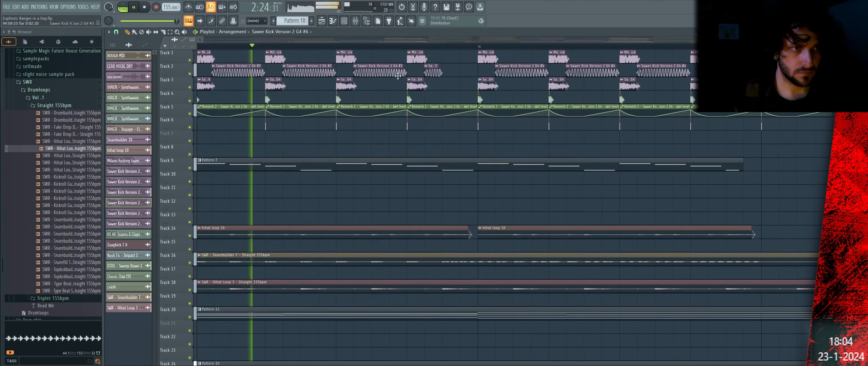
{"action": "left_click", "coordinate": [455, 149]}
{"action": "key", "text": "space"}
Adjust the unique Sower Kick clip's time-stretching multiplier, audition it, and move the clip up among the drop's kick tracks.
{"action": "double_click", "coordinate": [455, 147]}
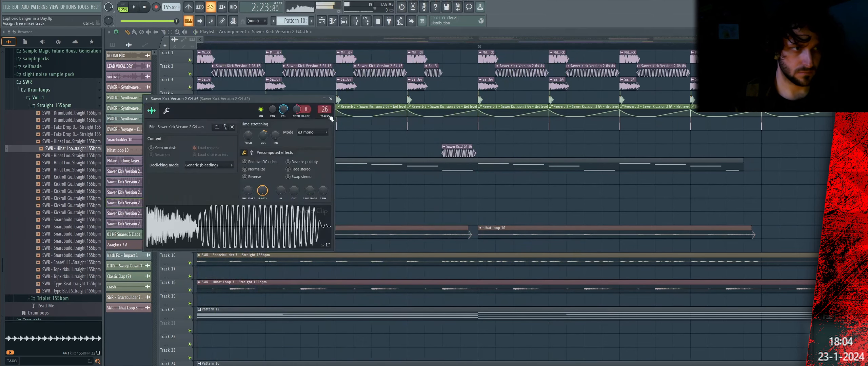
{"action": "left_click_drag", "start_coordinate": [263, 136], "coordinate": [267, 132]}
{"action": "key", "text": "space"}
{"action": "key", "text": "space"}
{"action": "left_click_drag", "start_coordinate": [455, 147], "coordinate": [453, 81]}
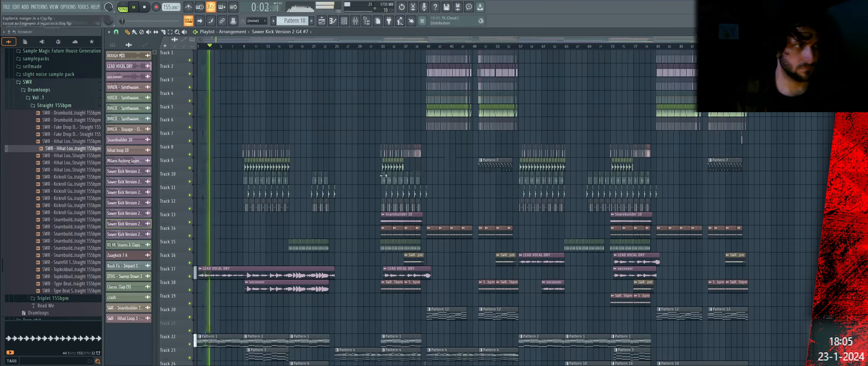
Save the project while playing the song and look over all tracks down to the automation clips.
{"action": "scroll", "coordinate": [553, 188], "scroll_direction": "down", "scroll_amount": 1}
{"action": "scroll", "coordinate": [554, 188], "scroll_direction": "down", "scroll_amount": 5}
{"action": "key", "text": "ctrl+s"}
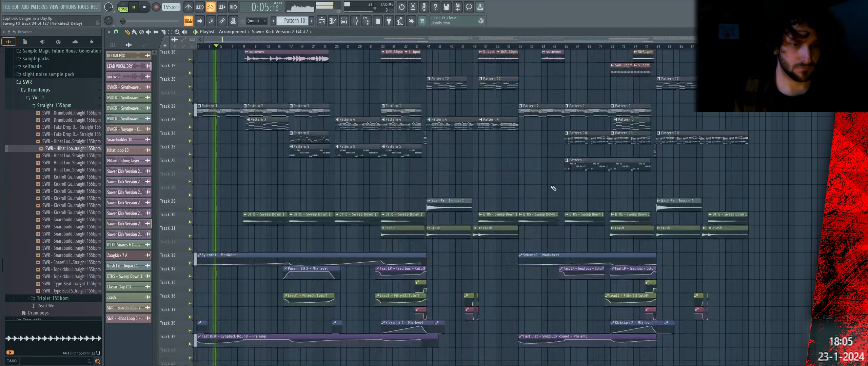
{"action": "scroll", "coordinate": [553, 188], "scroll_direction": "down", "scroll_amount": 3}
{"action": "scroll", "coordinate": [553, 188], "scroll_direction": "up", "scroll_amount": 9}
Stop playback, check the project credits and total working time in the project info, and close the settings.
{"action": "key", "text": "ctrl+a"}
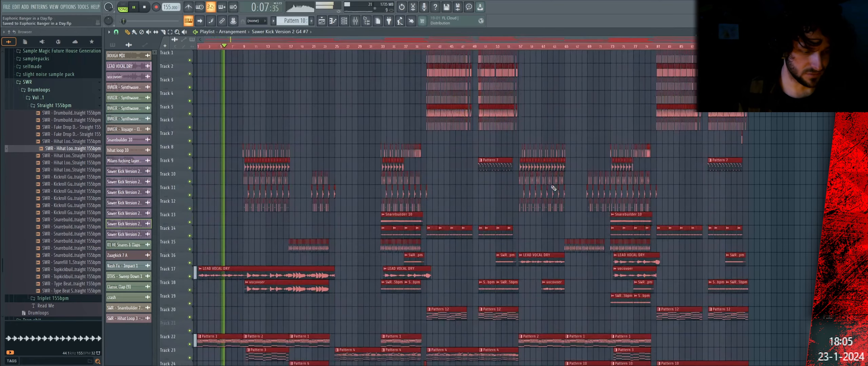
{"action": "key", "text": "space"}
{"action": "left_click", "coordinate": [593, 98], "text": "ctrl"}
{"action": "key", "text": "F11"}
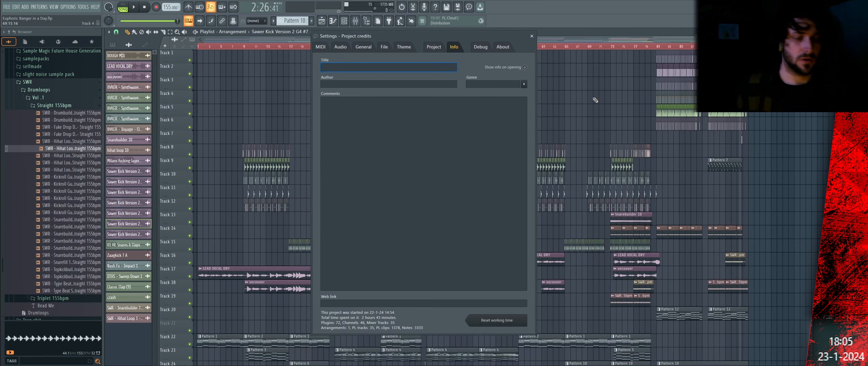
{"action": "left_click", "coordinate": [532, 36]}
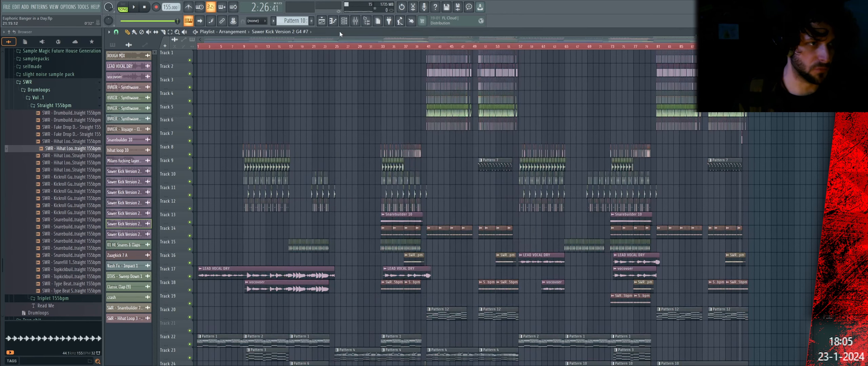
Select all clips in the playlist and set the snap to Bar.
{"action": "key", "text": "ctrl+a"}
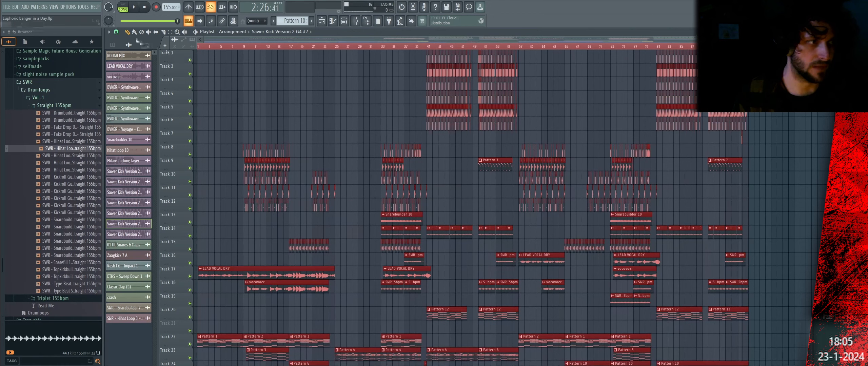
{"action": "left_click", "coordinate": [116, 32]}
{"action": "left_click", "coordinate": [122, 135]}
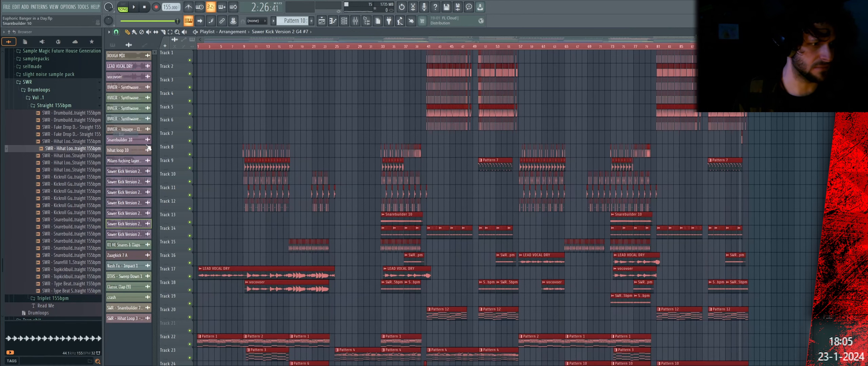
Copy the build-up's Snarebuilder 10, clap and SWR loop clips into the second half of the intro, deselect them, and stop playback.
{"action": "scroll", "coordinate": [228, 179], "scroll_direction": "down", "scroll_amount": 7}
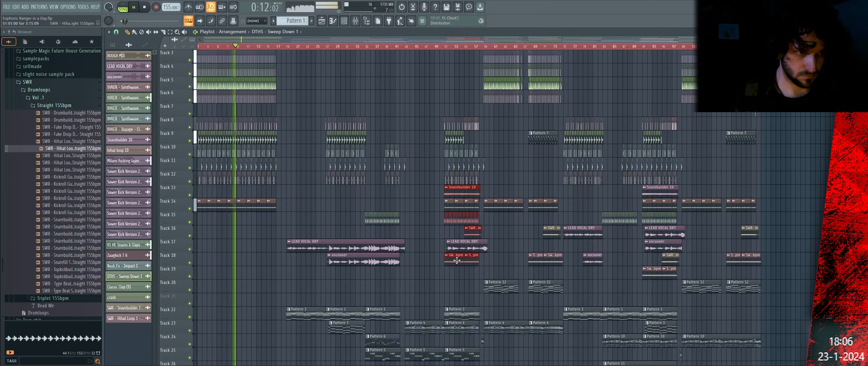
{"action": "left_click_drag", "start_coordinate": [459, 249], "coordinate": [251, 250]}
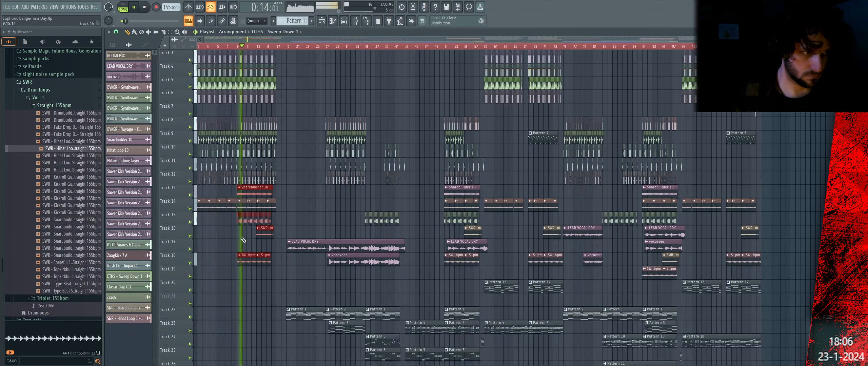
{"action": "left_click", "coordinate": [243, 348], "text": "ctrl"}
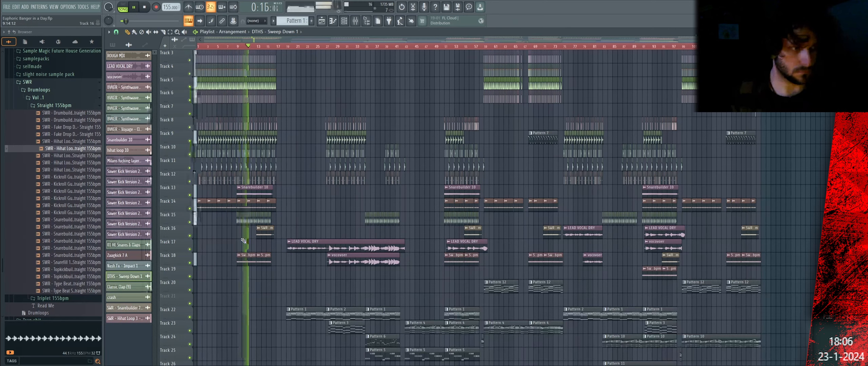
{"action": "scroll", "coordinate": [383, 251], "scroll_direction": "down", "scroll_amount": 3}
{"action": "scroll", "coordinate": [384, 251], "scroll_direction": "down", "scroll_amount": 4}
{"action": "key", "text": "space"}
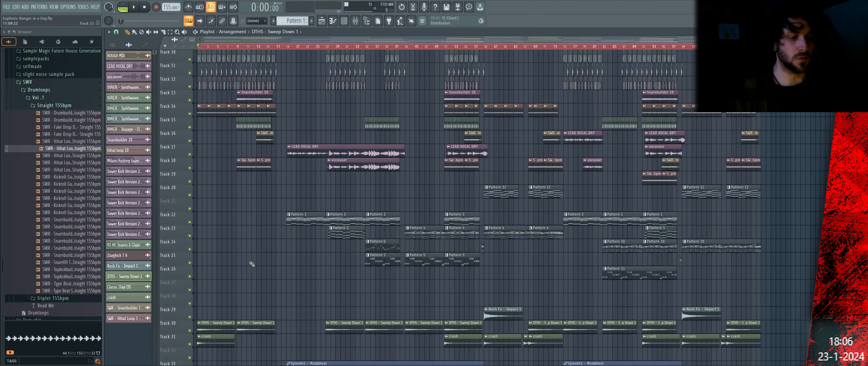
Audition the intro with its Pattern 14 melody and vocal chop, look over the lower tracks, and open the Samples folder in the browser.
{"action": "left_click", "coordinate": [237, 48]}
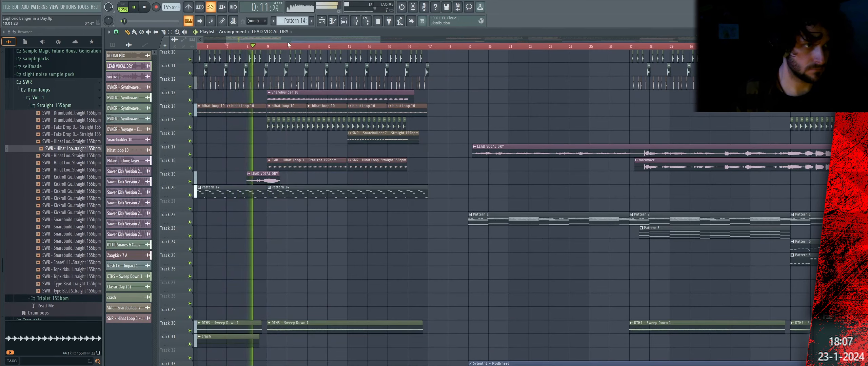
{"action": "scroll", "coordinate": [290, 46], "scroll_direction": "down", "scroll_amount": 1}
{"action": "scroll", "coordinate": [278, 190], "scroll_direction": "down", "scroll_amount": 3}
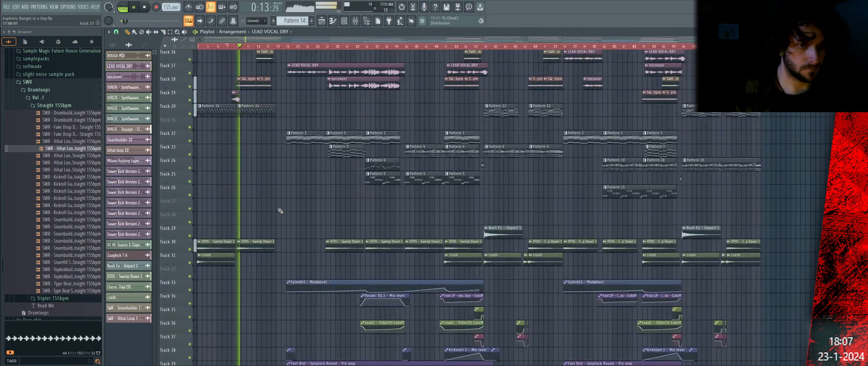
{"action": "scroll", "coordinate": [280, 211], "scroll_direction": "down", "scroll_amount": 1}
{"action": "scroll", "coordinate": [280, 211], "scroll_direction": "down", "scroll_amount": 2}
{"action": "key", "text": "space"}
{"action": "scroll", "coordinate": [46, 111], "scroll_direction": "up", "scroll_amount": 10}
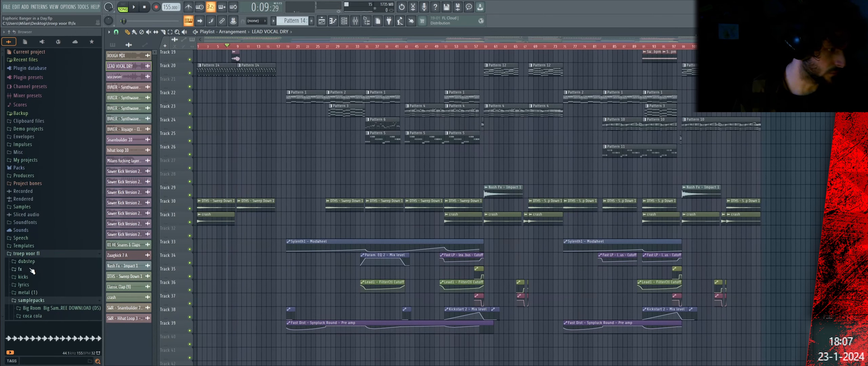
{"action": "left_click", "coordinate": [32, 210]}
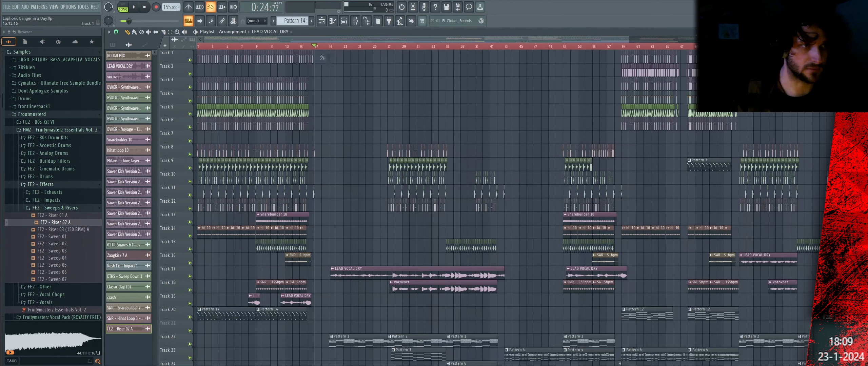
Fill the gap before the first verse on Track 22 with short repeated Pattern 1 clips and audition the transition.
{"action": "left_click_drag", "start_coordinate": [322, 57], "coordinate": [200, 343]}
{"action": "scroll", "coordinate": [242, 264], "scroll_direction": "down", "scroll_amount": 8}
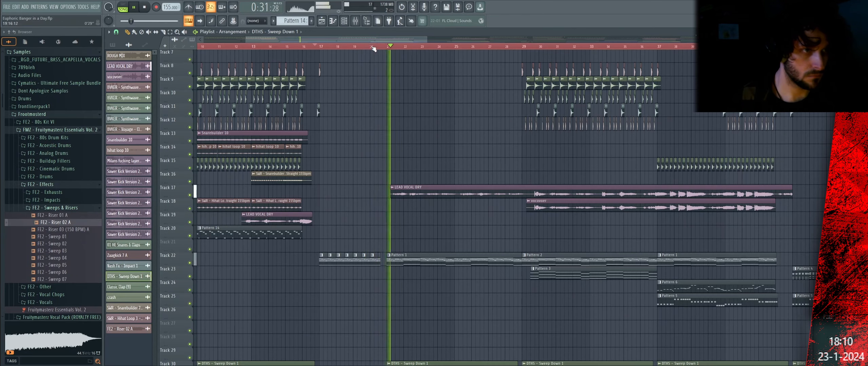
{"action": "scroll", "coordinate": [373, 49], "scroll_direction": "up", "scroll_amount": 5}
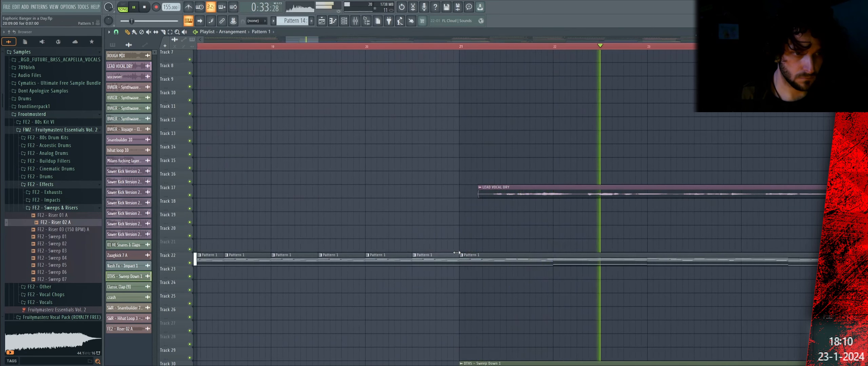
{"action": "key", "text": "space"}
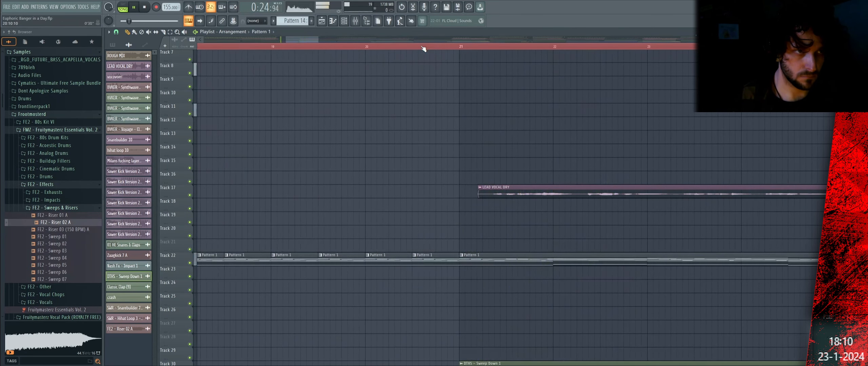
{"action": "scroll", "coordinate": [422, 47], "scroll_direction": "down", "scroll_amount": 8}
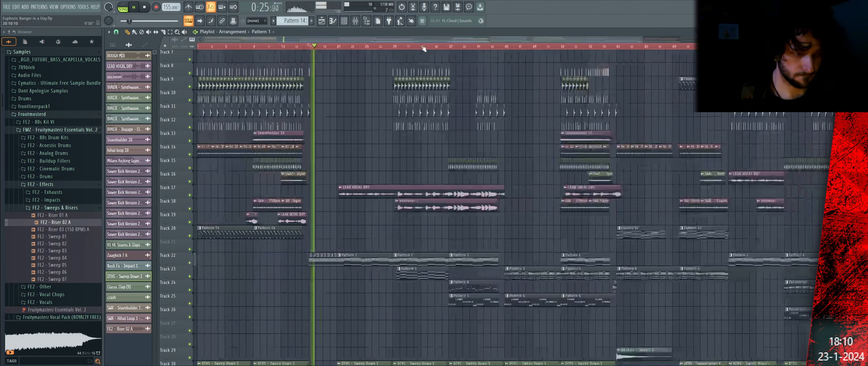
Save the project, check its total working time in the project info, close the settings, and stop playback.
{"action": "key", "text": "ctrl+s"}
{"action": "key", "text": "F11"}
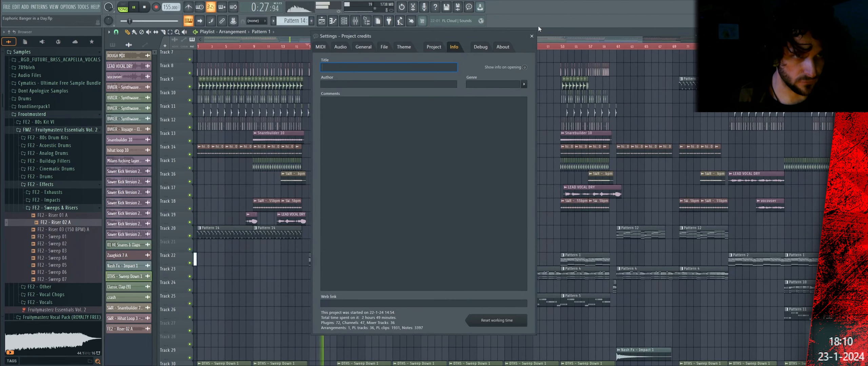
{"action": "left_click", "coordinate": [531, 35]}
{"action": "key", "text": "space"}
Play the build-up before the first drop and loop it from bar 53 to bar 61.
{"action": "scroll", "coordinate": [541, 46], "scroll_direction": "down", "scroll_amount": 2}
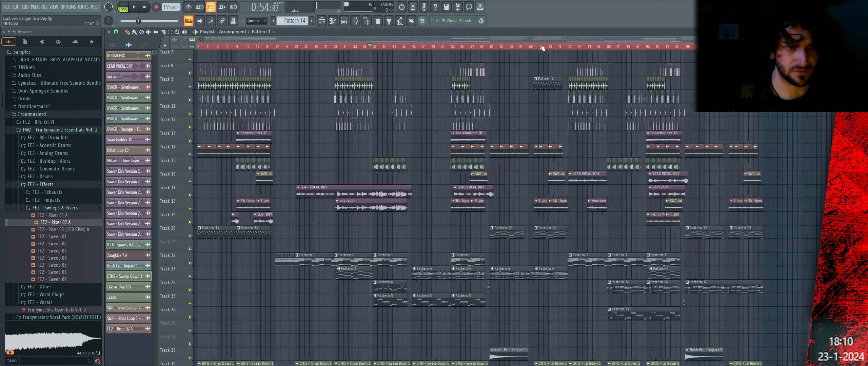
{"action": "scroll", "coordinate": [506, 70], "scroll_direction": "up", "scroll_amount": 3}
{"action": "left_click", "coordinate": [451, 47]}
{"action": "key", "text": "space"}
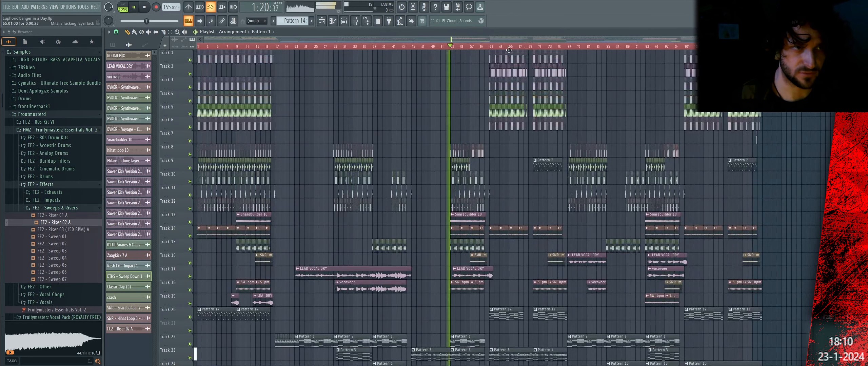
{"action": "scroll", "coordinate": [499, 49], "scroll_direction": "up", "scroll_amount": 5}
{"action": "scroll", "coordinate": [427, 77], "scroll_direction": "down", "scroll_amount": 3}
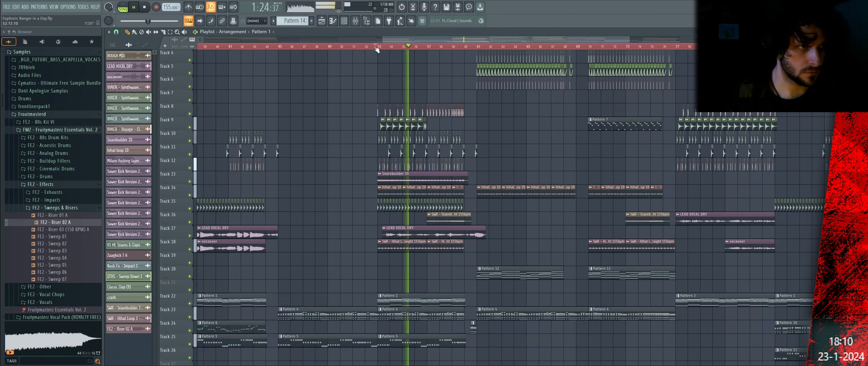
{"action": "left_click_drag", "start_coordinate": [384, 48], "coordinate": [476, 48]}
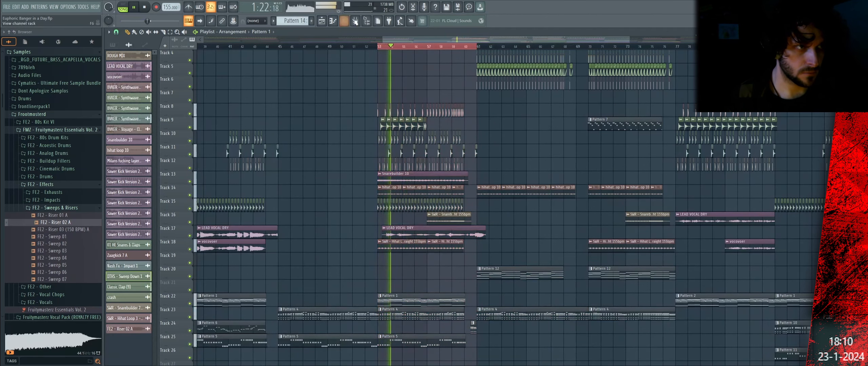
Open the mixer and add a Fruity parametric EQ 2 to slot 9 of the Bass track.
{"action": "key", "text": "F9"}
{"action": "left_click", "coordinate": [454, 194]}
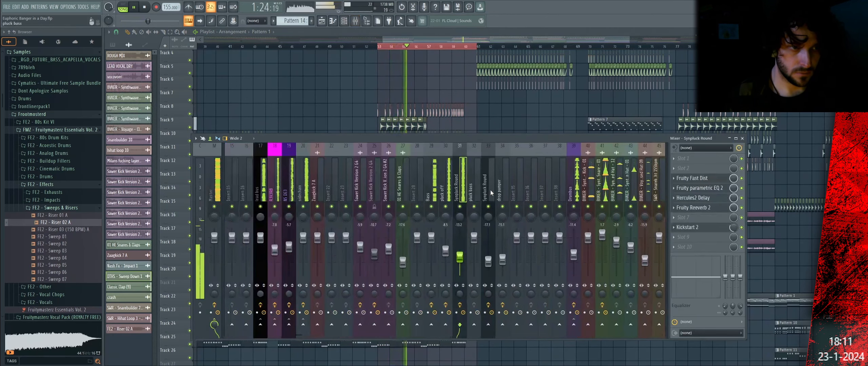
{"action": "left_click", "coordinate": [445, 191]}
{"action": "left_click", "coordinate": [435, 189]}
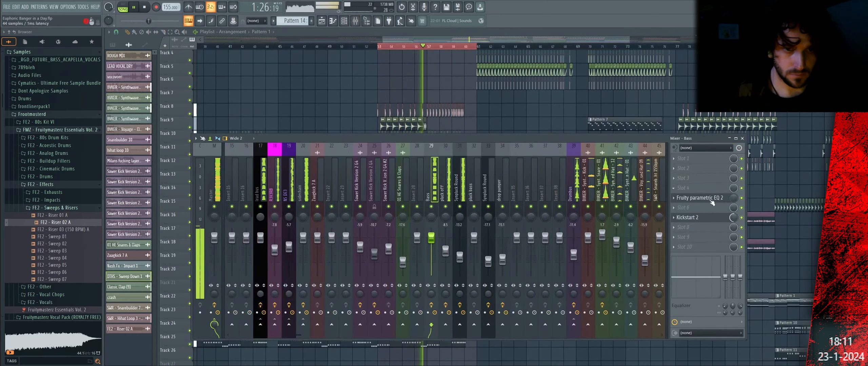
{"action": "left_click", "coordinate": [705, 208]}
{"action": "mouse_move", "coordinate": [691, 258]}
{"action": "left_click", "coordinate": [539, 309]}
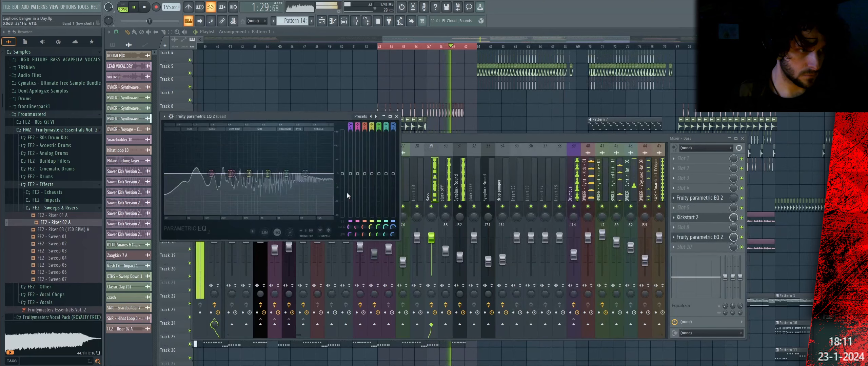
Create an automation clip for the Bass EQ's Band 1 level and shape it to fall through the build-up and rise before the drop.
{"action": "right_click", "coordinate": [343, 173]}
{"action": "left_click", "coordinate": [370, 203]}
{"action": "right_click", "coordinate": [459, 95]}
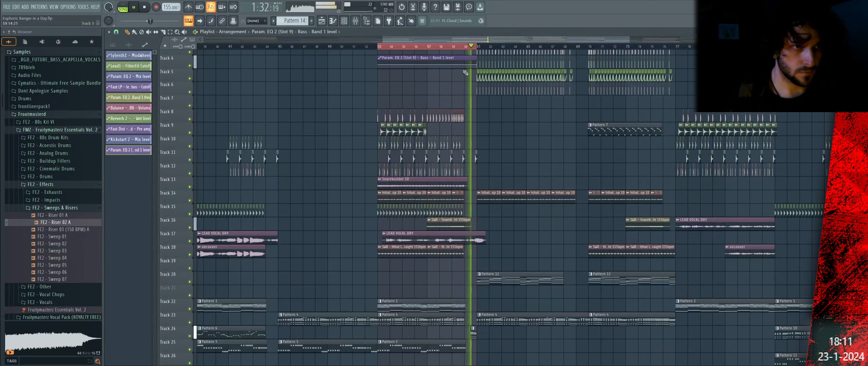
{"action": "right_click", "coordinate": [465, 68]}
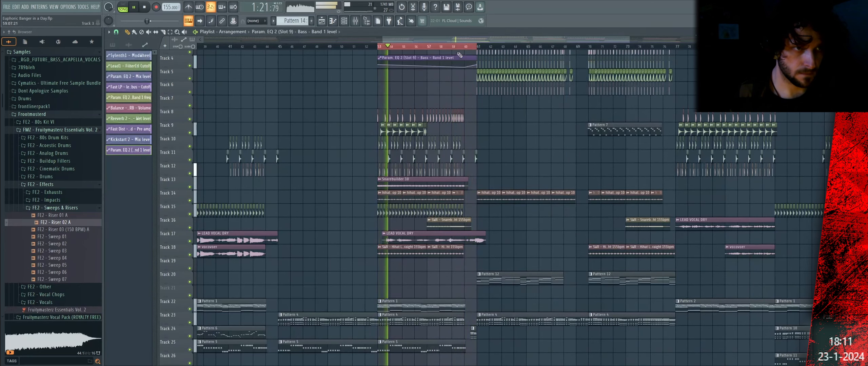
{"action": "left_click", "coordinate": [447, 46]}
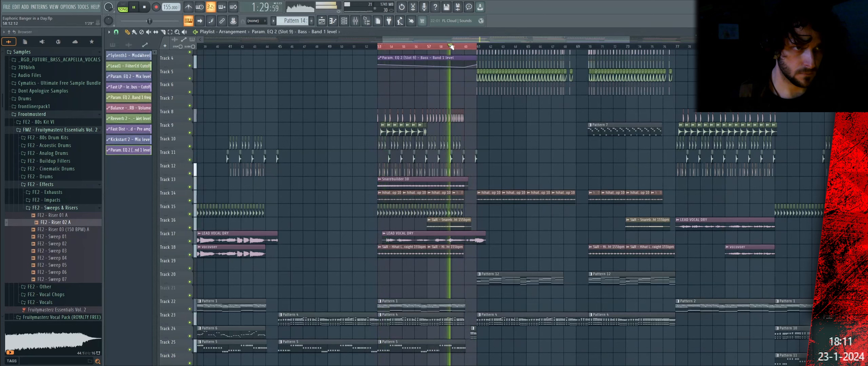
Add kHs Bitcrush to slot 7 of the Synpluck Round mixer track.
{"action": "left_click", "coordinate": [355, 21]}
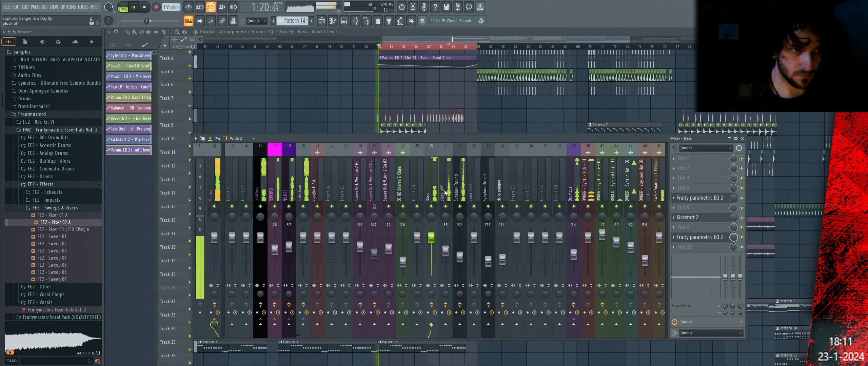
{"action": "right_click", "coordinate": [487, 115]}
{"action": "scroll", "coordinate": [488, 115], "scroll_direction": "down", "scroll_amount": 4}
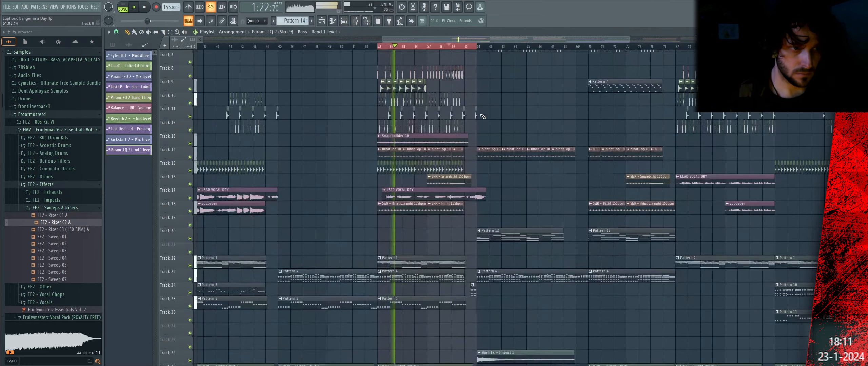
{"action": "left_click", "coordinate": [355, 22]}
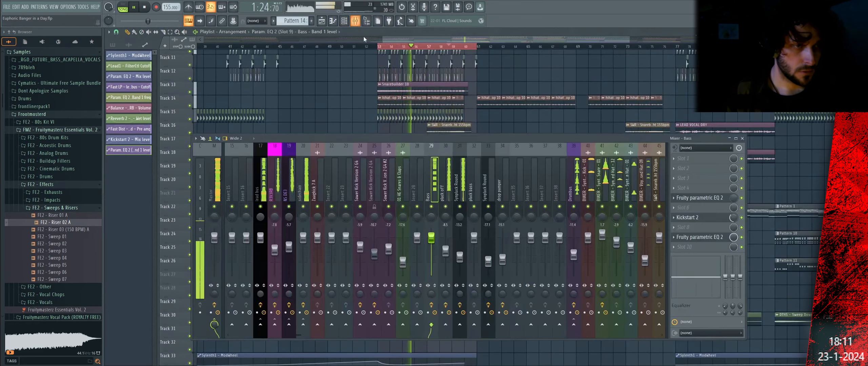
{"action": "left_click", "coordinate": [460, 183]}
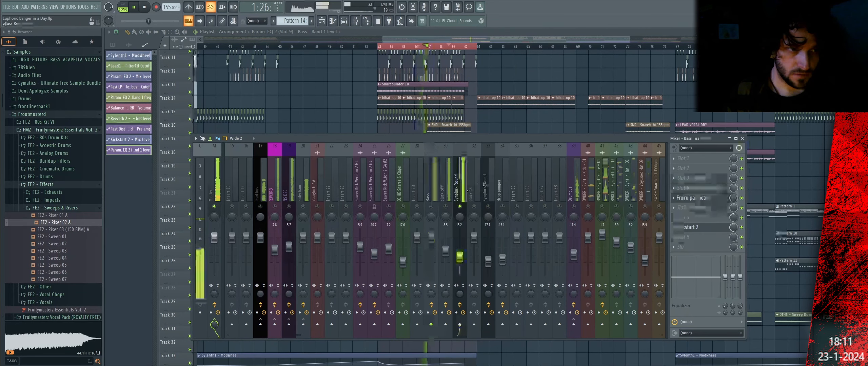
{"action": "left_click", "coordinate": [697, 215]}
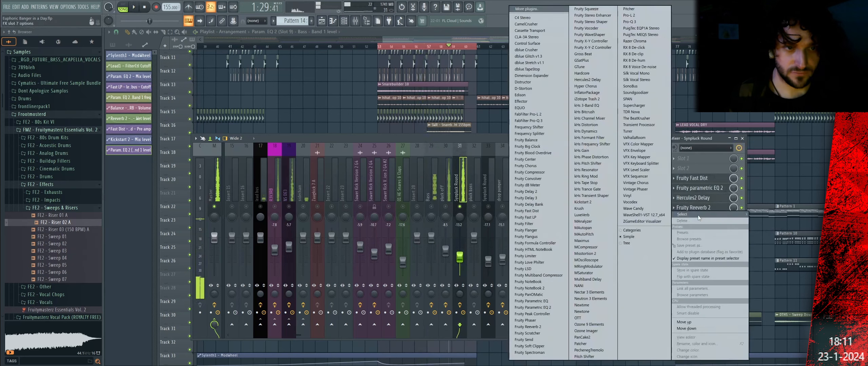
{"action": "left_click", "coordinate": [596, 111]}
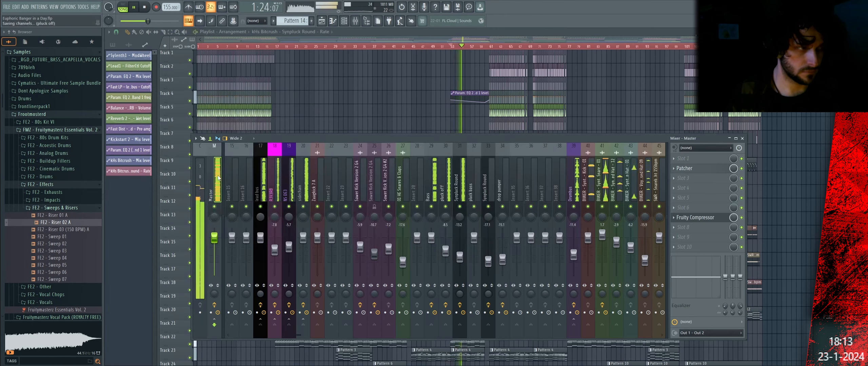
Close the mixer, stop playback, select all playlist clips, and export the song as Euphoric Banger in a Day.wav.
{"action": "key", "text": "F9"}
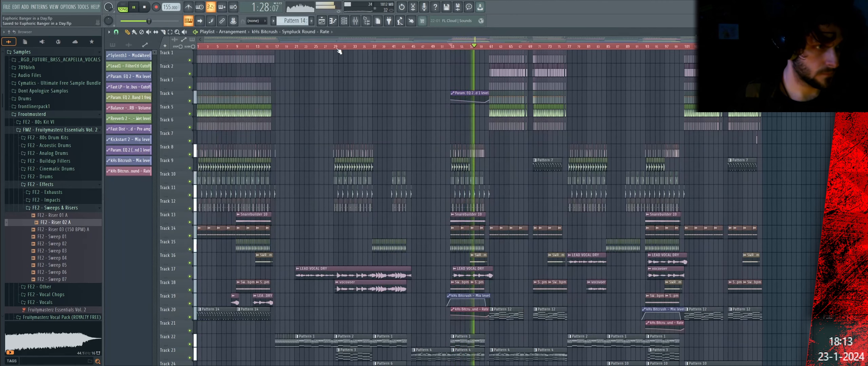
{"action": "key", "text": "space"}
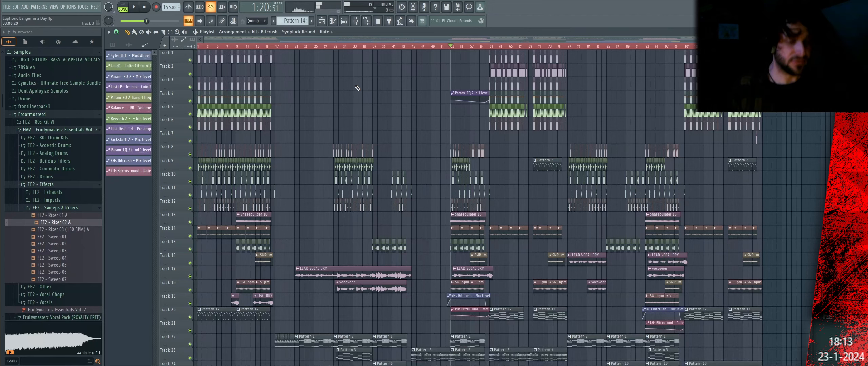
{"action": "key", "text": "ctrl+a"}
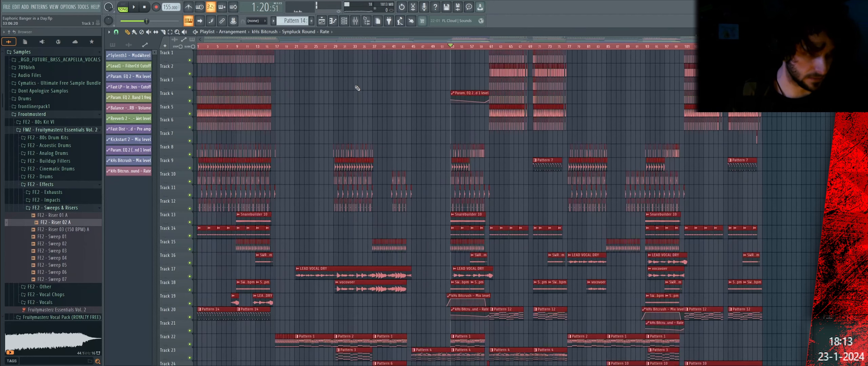
{"action": "left_click", "coordinate": [6, 8]}
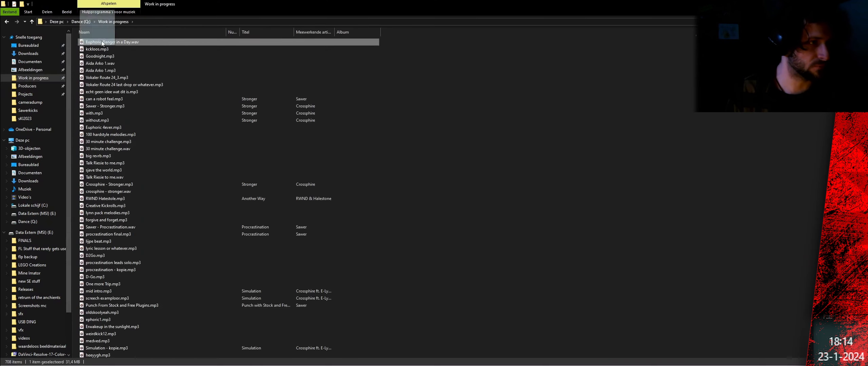
Bring Euphoric Banger in a Day.wav from File Explorer into the end eresukit arrangement on Track 5 and set the play position near bar 17.
{"action": "left_click_drag", "start_coordinate": [102, 43], "coordinate": [203, 132]}
{"action": "scroll", "coordinate": [294, 47], "scroll_direction": "down", "scroll_amount": 5}
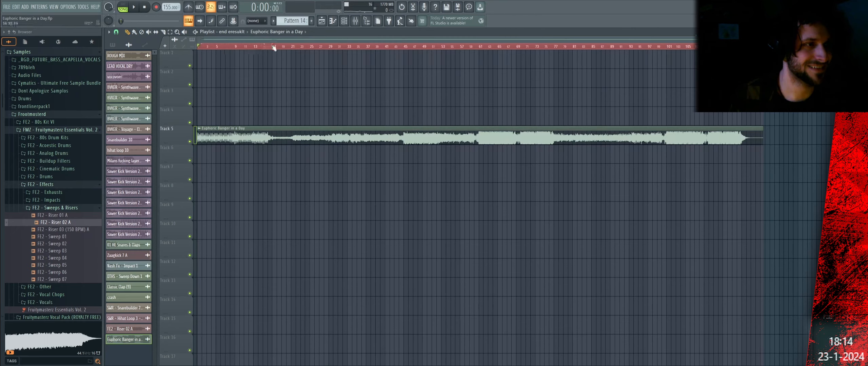
{"action": "scroll", "coordinate": [272, 49], "scroll_direction": "up", "scroll_amount": 4}
{"action": "left_click", "coordinate": [279, 48]}
{"action": "scroll", "coordinate": [279, 48], "scroll_direction": "down", "scroll_amount": 4}
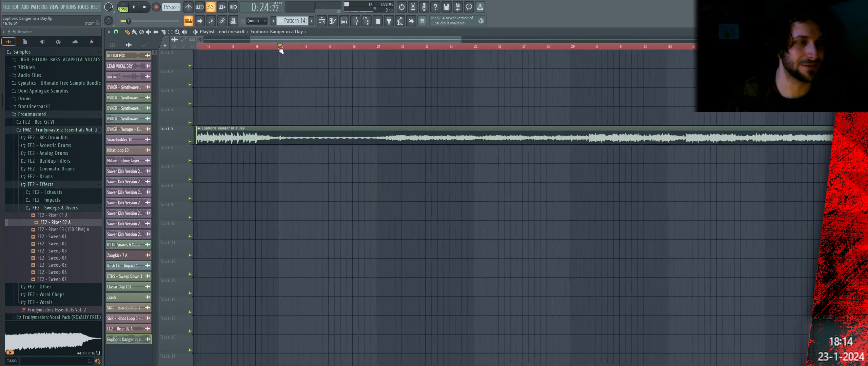